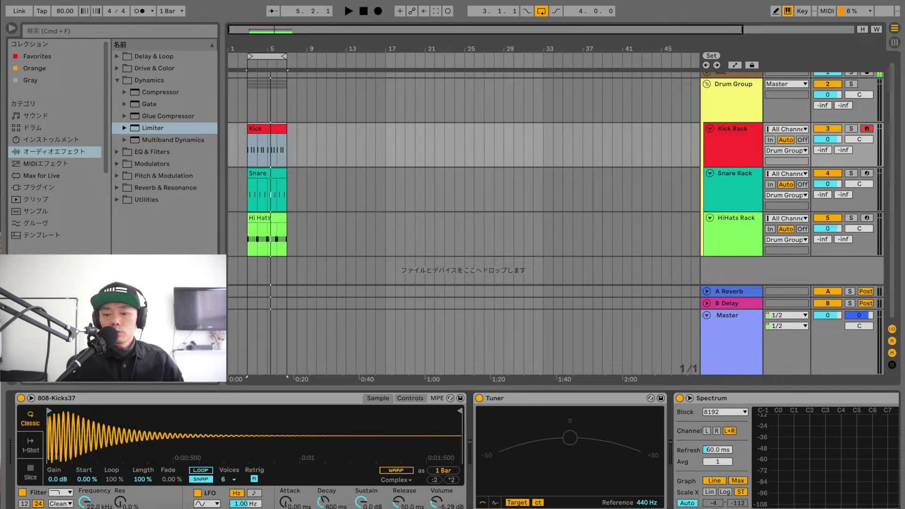
# Step: Bring up the survey screenshot comparing Simpler and Sampler use, and minimize it after viewing
pyautogui.click(861, 508)
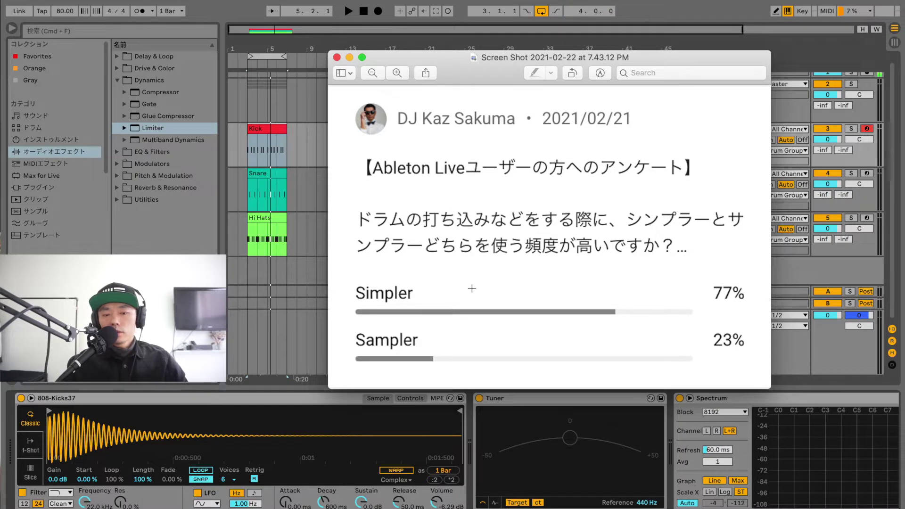
pyautogui.click(350, 58)
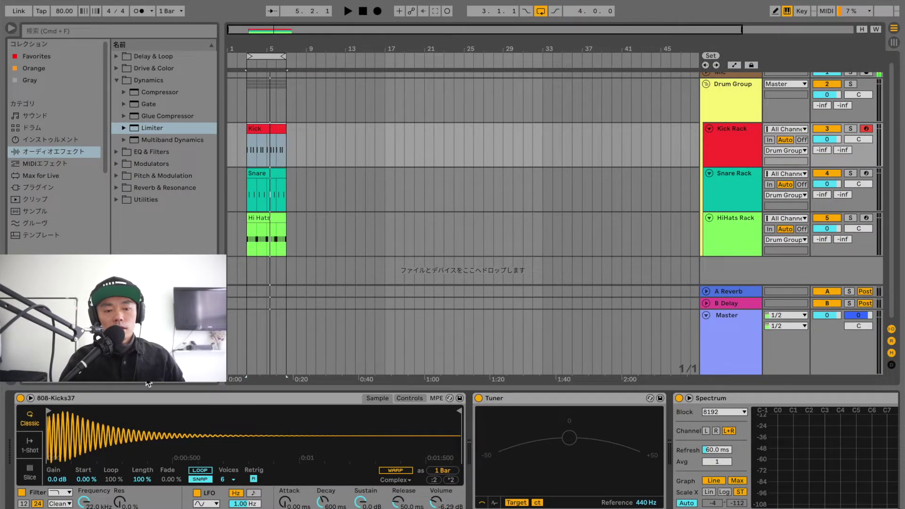
# Step: Select the kick's 808-Kicks37 device and locate the Simpler instrument among the browser's instruments
pyautogui.click(148, 403)
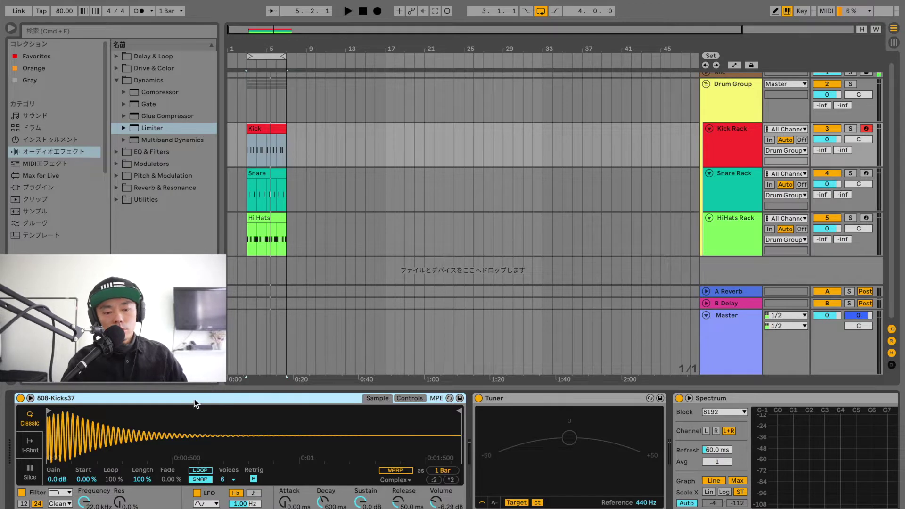
pyautogui.click(48, 140)
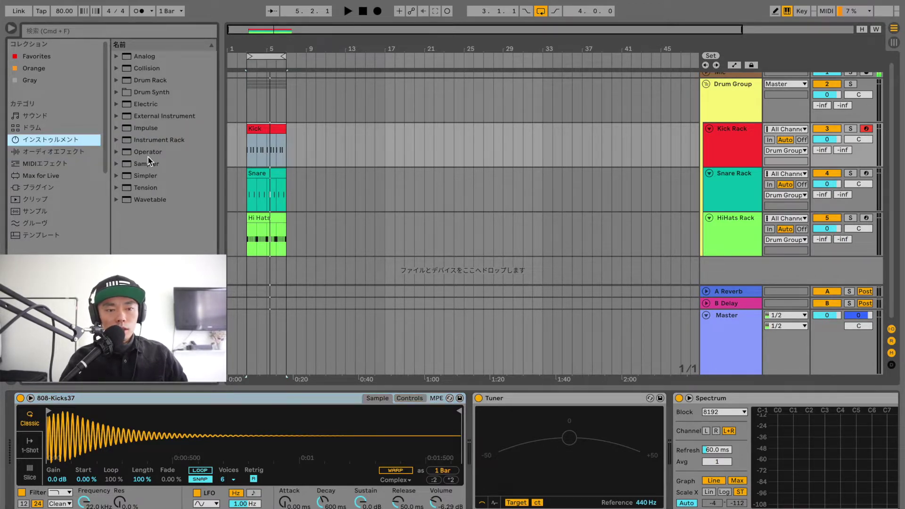
pyautogui.click(146, 178)
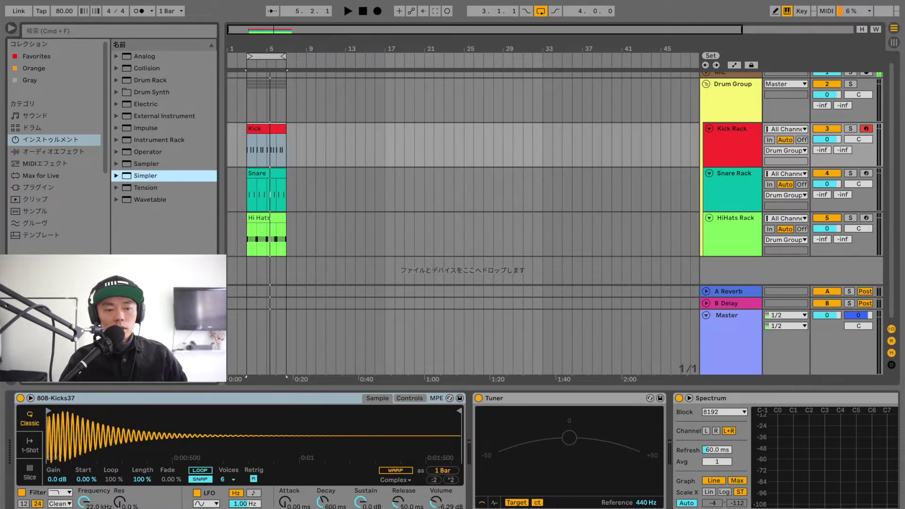
# Step: Open the kicks folder in the drum sample library and browse the 808 kick samples
pyautogui.scroll(-4, 57, 292)
pyautogui.click(57, 302)
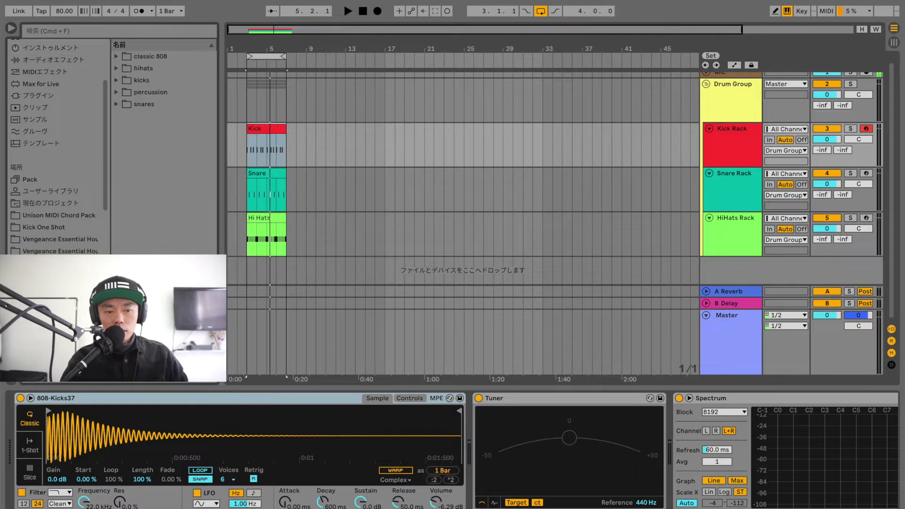
pyautogui.click(117, 81)
pyautogui.scroll(-5, 117, 81)
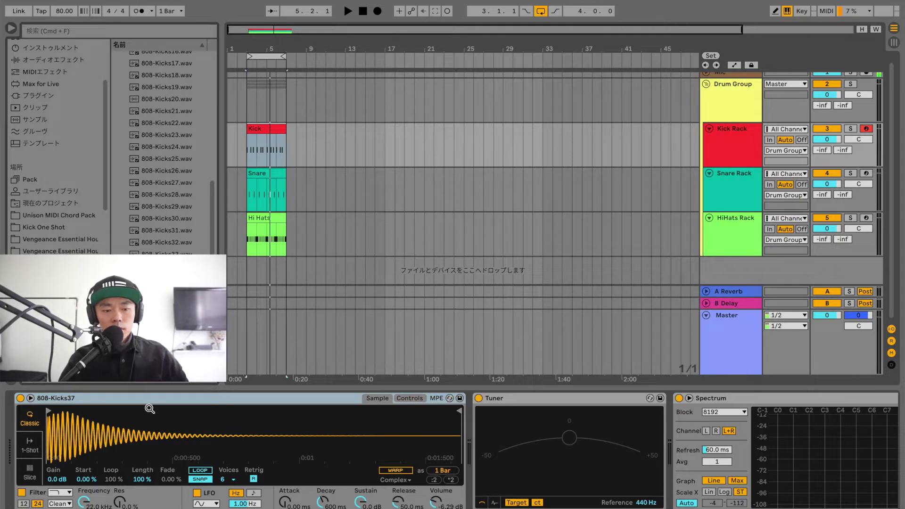
# Step: Select the Kick Rack track and play the 808 kick to check its pitch in the Tuner
pyautogui.click(732, 132)
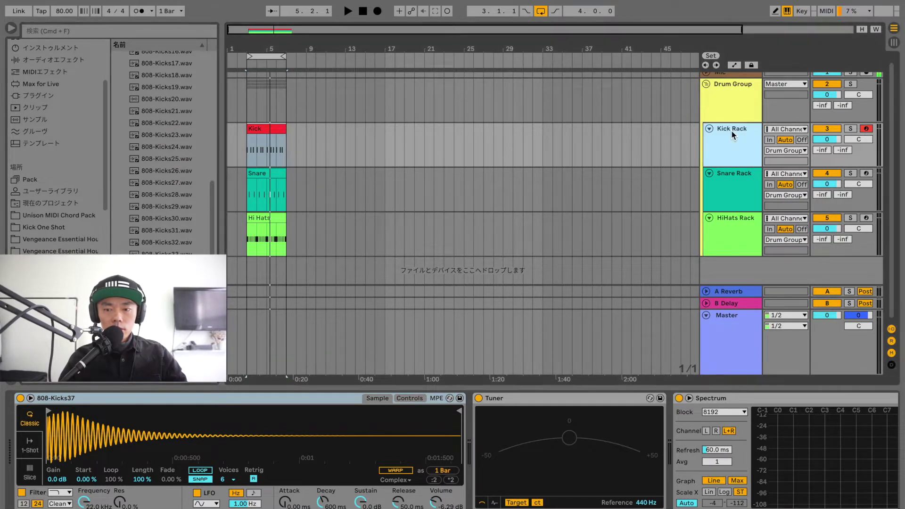
pyautogui.press('a')
pyautogui.press('a')
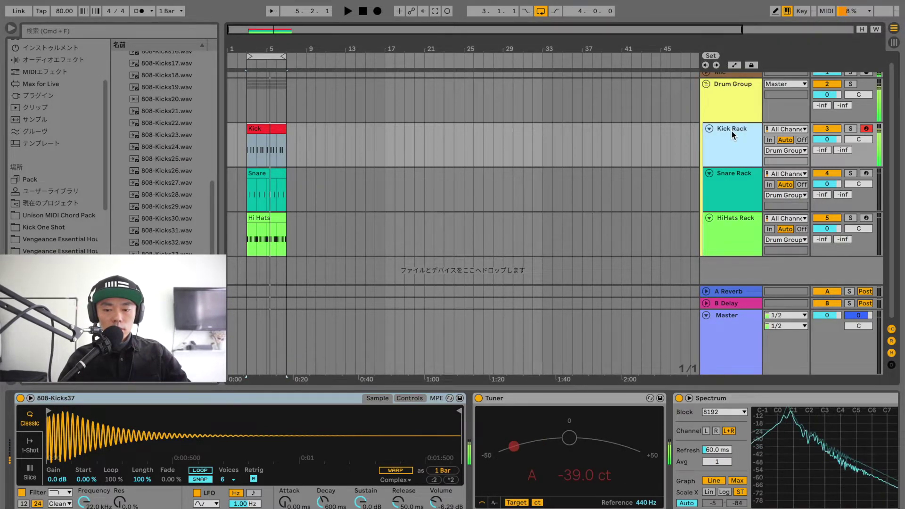
pyautogui.click(539, 403)
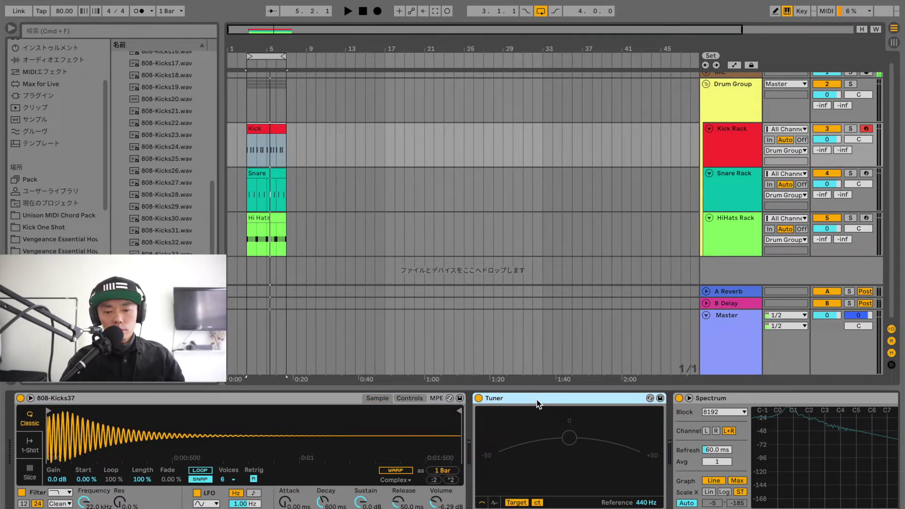
pyautogui.press('a')
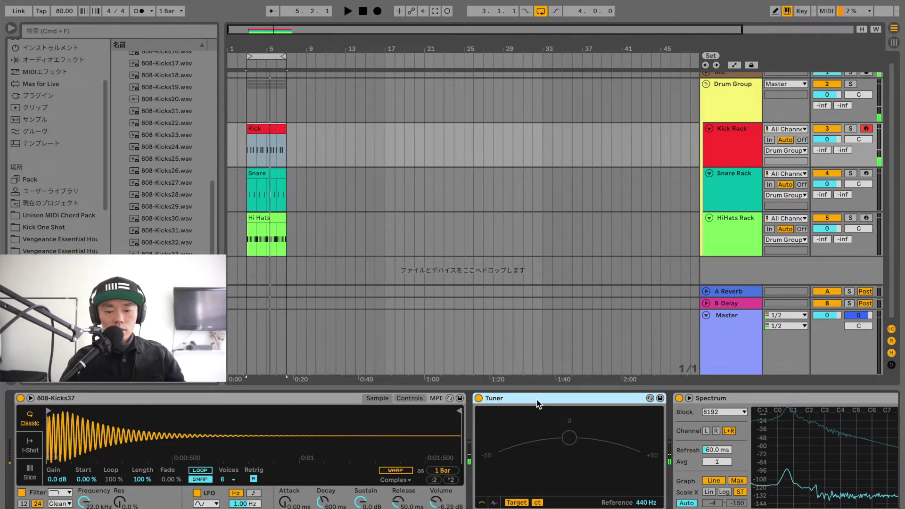
# Step: Reset the 808 kick's Detune to 0 ct and play a note through the Tuner
pyautogui.click(410, 399)
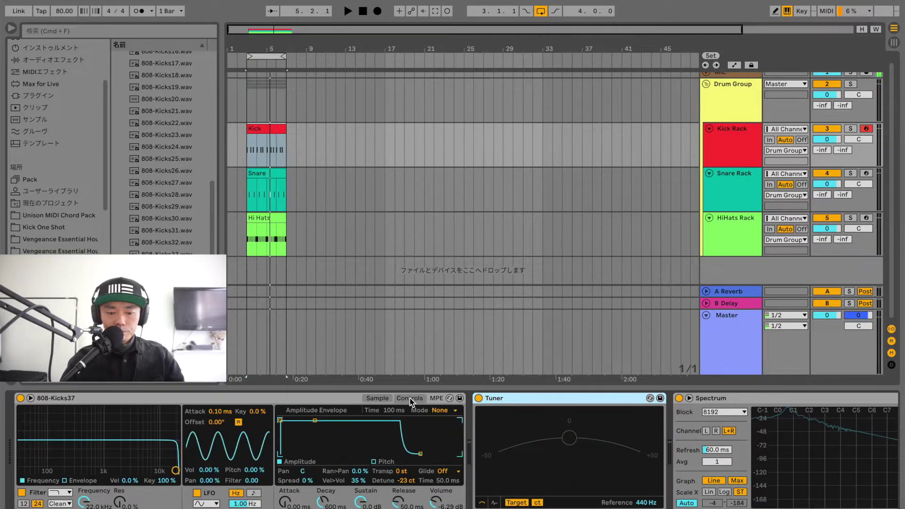
pyautogui.doubleClick(406, 482)
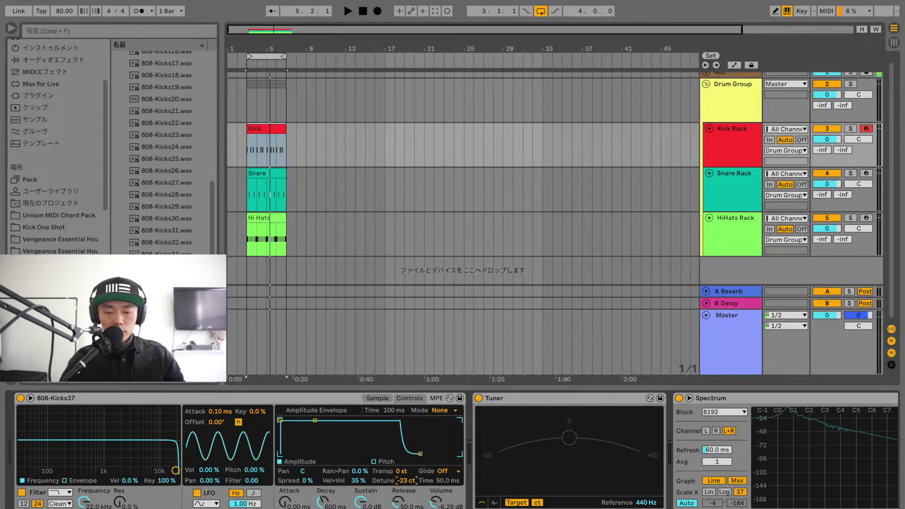
pyautogui.click(519, 401)
pyautogui.press('a')
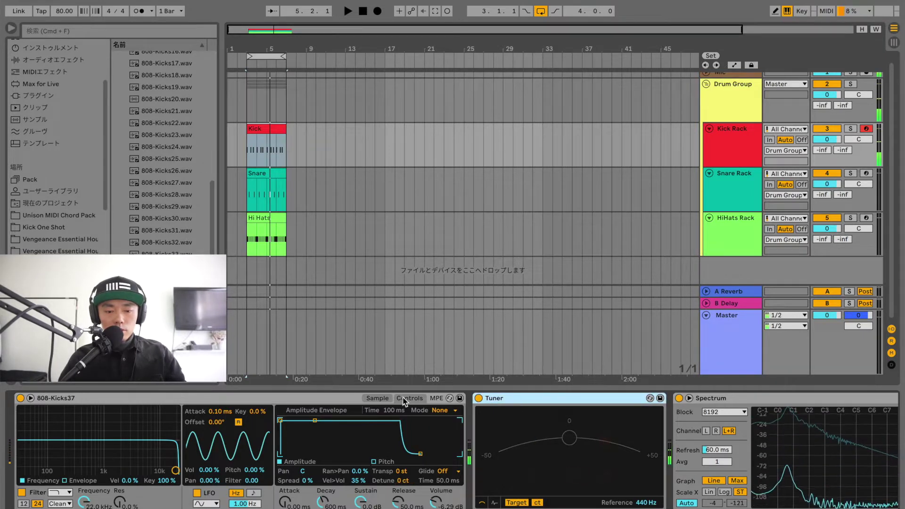
# Step: Show the kick's sample waveform and play the kick repeatedly to read its pitch in the Tuner
pyautogui.click(376, 398)
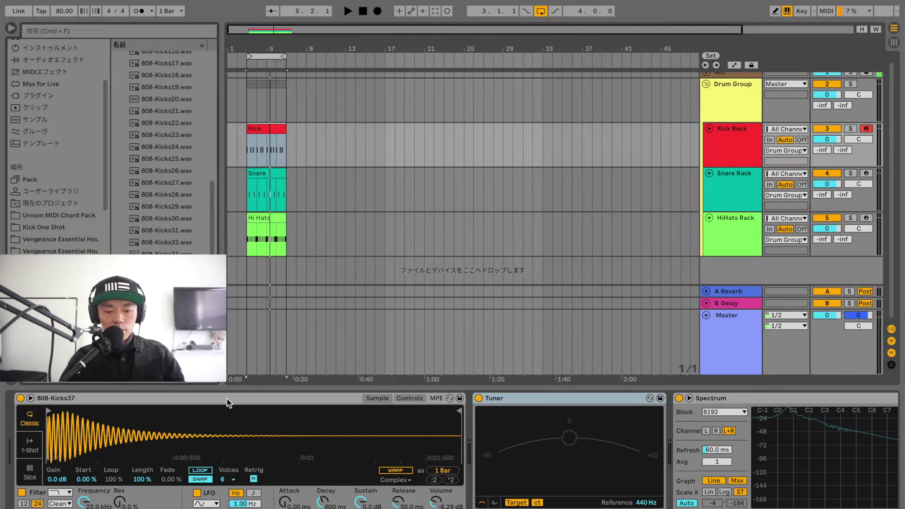
pyautogui.press('a')
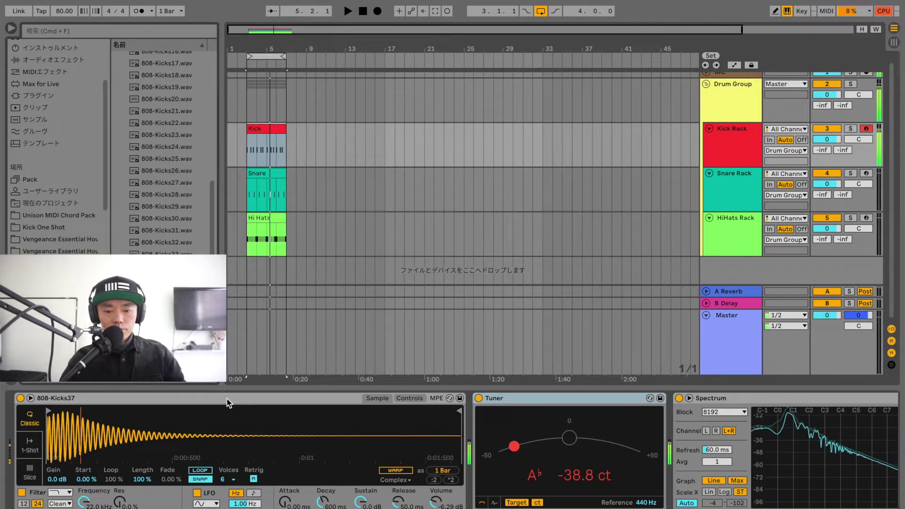
pyautogui.press('a')
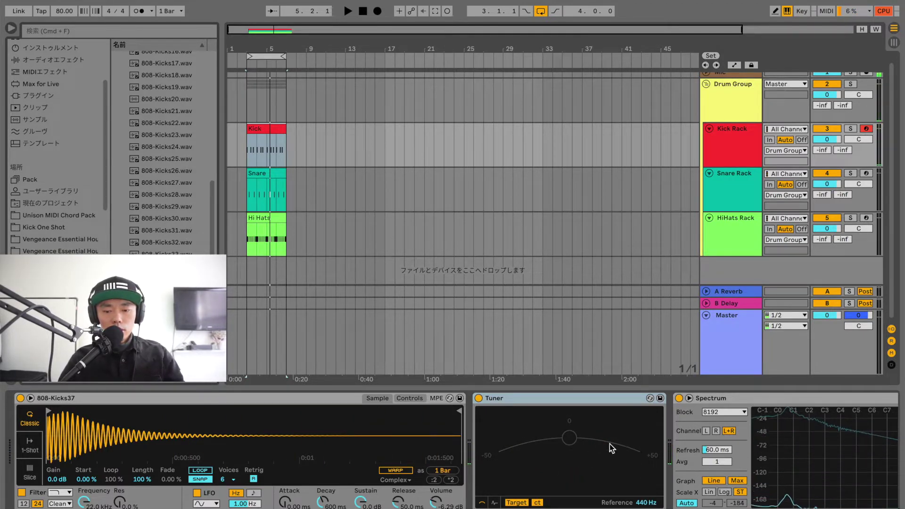
pyautogui.press('a')
pyautogui.press('a')
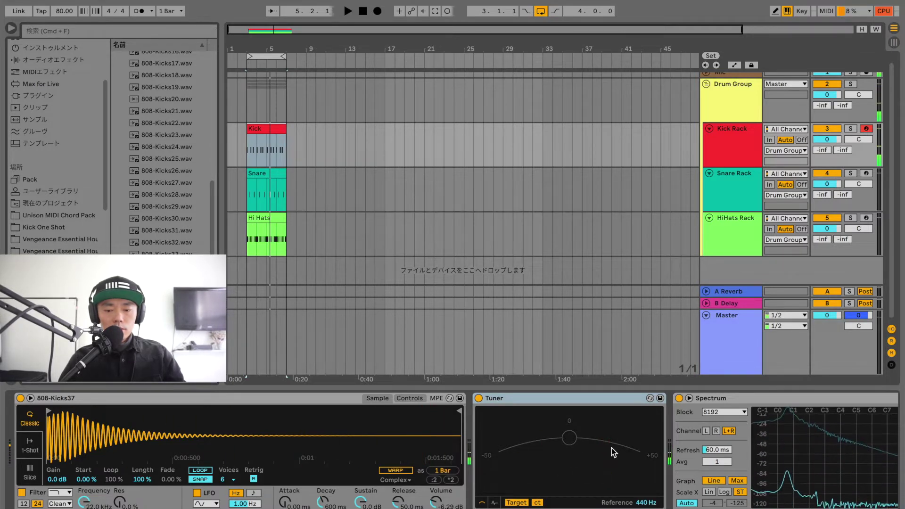
pyautogui.press('a')
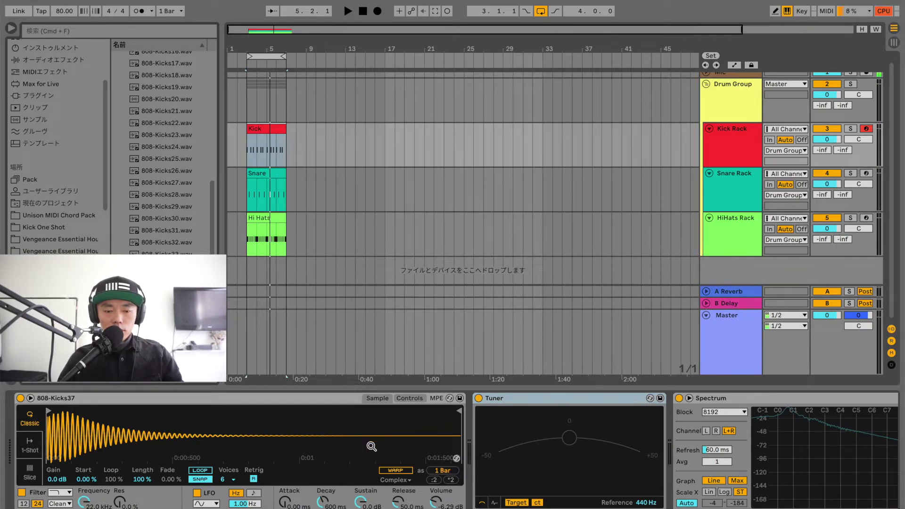
# Step: Set the 808 kick's Detune to -23 ct in Simpler's controls
pyautogui.click(410, 399)
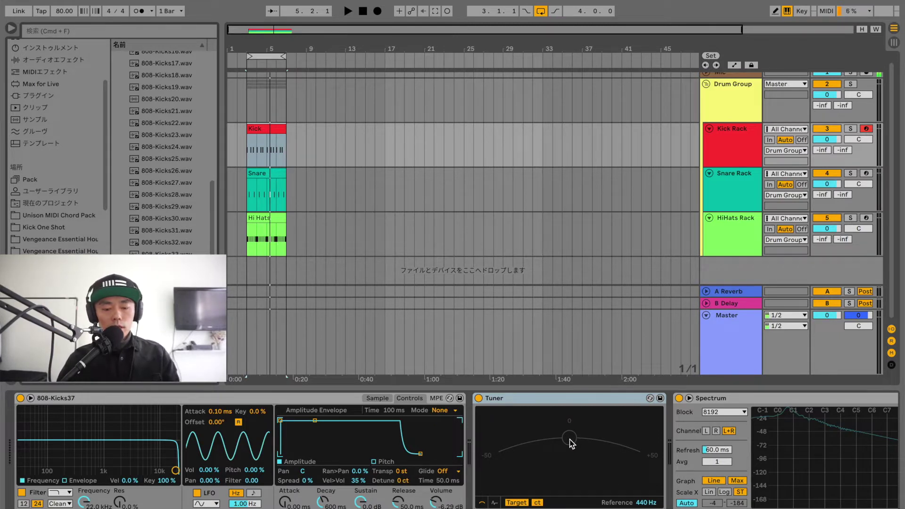
pyautogui.press('a')
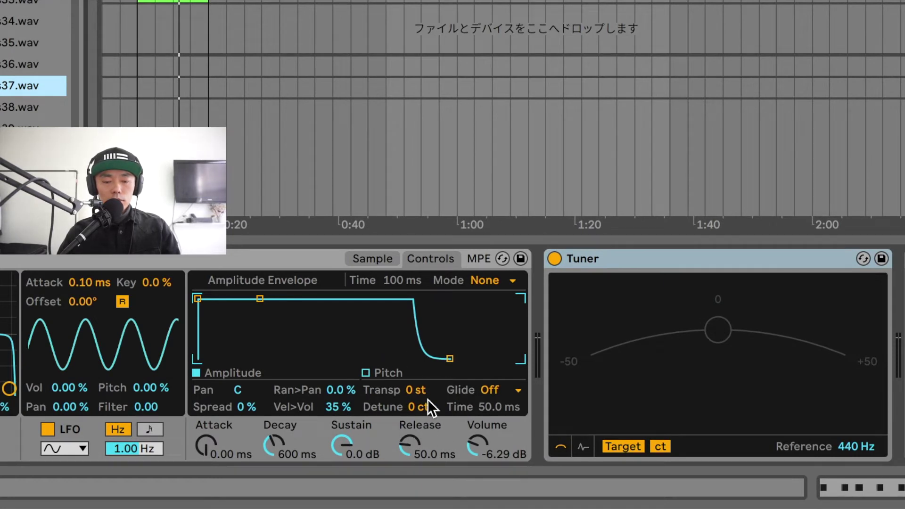
pyautogui.click(417, 406)
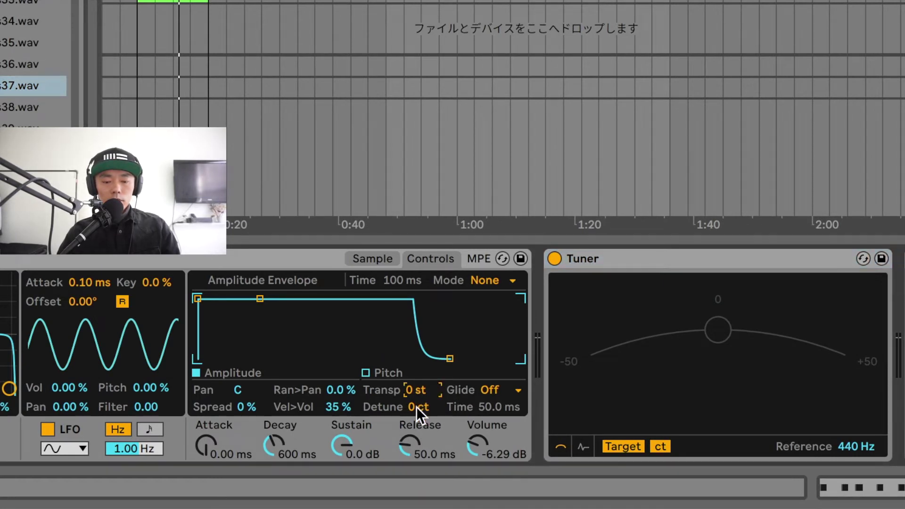
pyautogui.moveTo(417, 406); pyautogui.dragTo(414, 418)
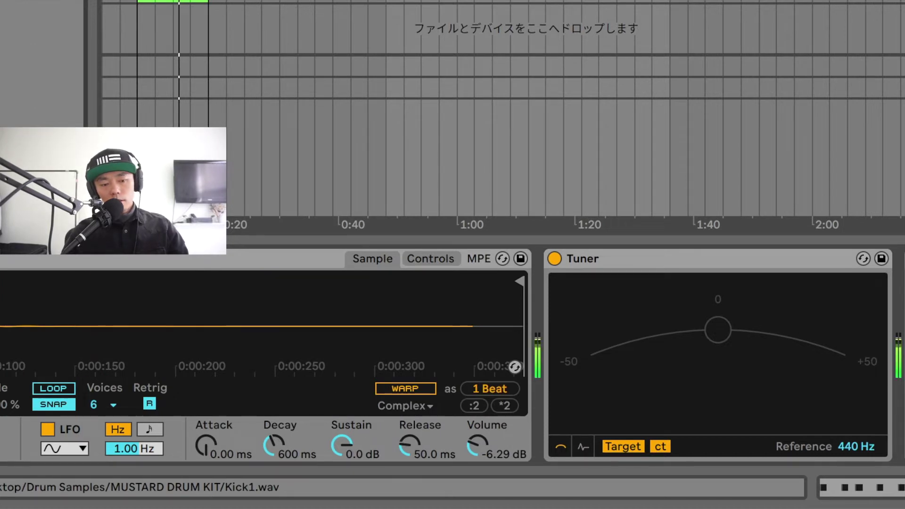
# Step: Undo the swap of the kick sample to Kick1.wav and play the restored 808 kick through the Tuner
pyautogui.click(623, 257)
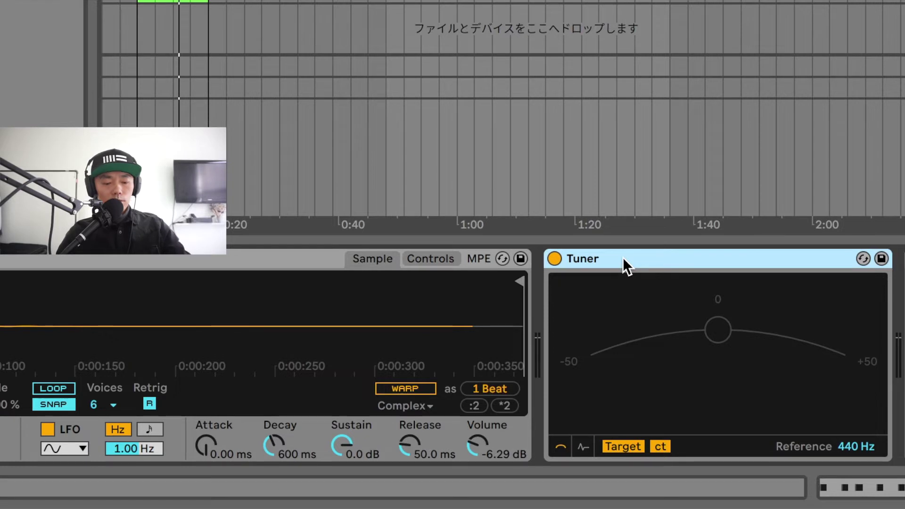
pyautogui.press('super+z')
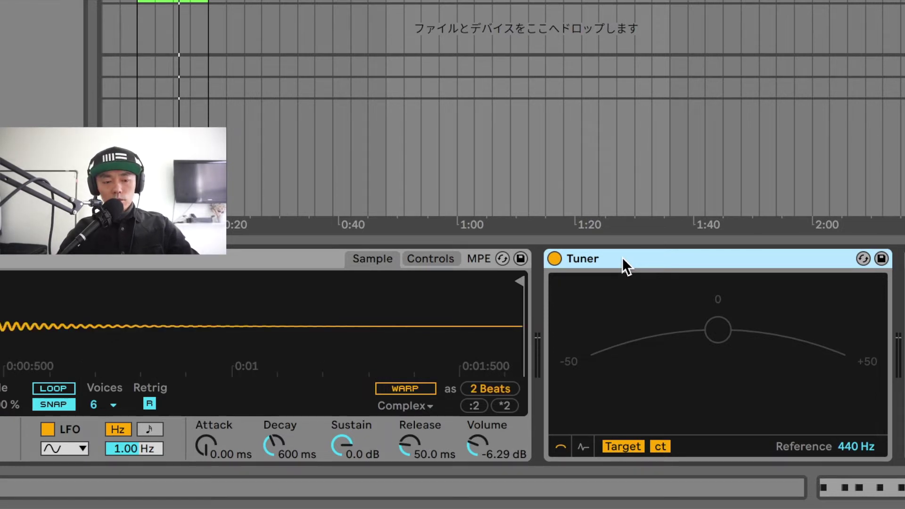
pyautogui.press('a')
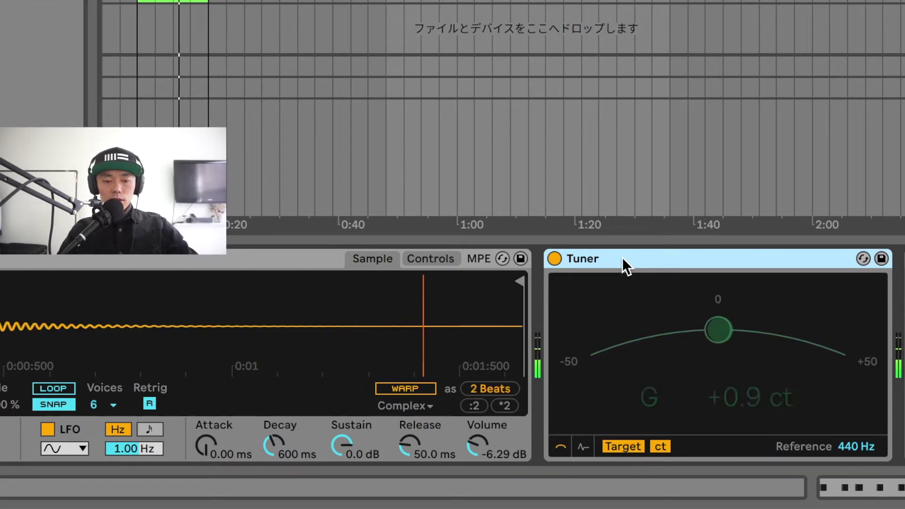
pyautogui.press('a')
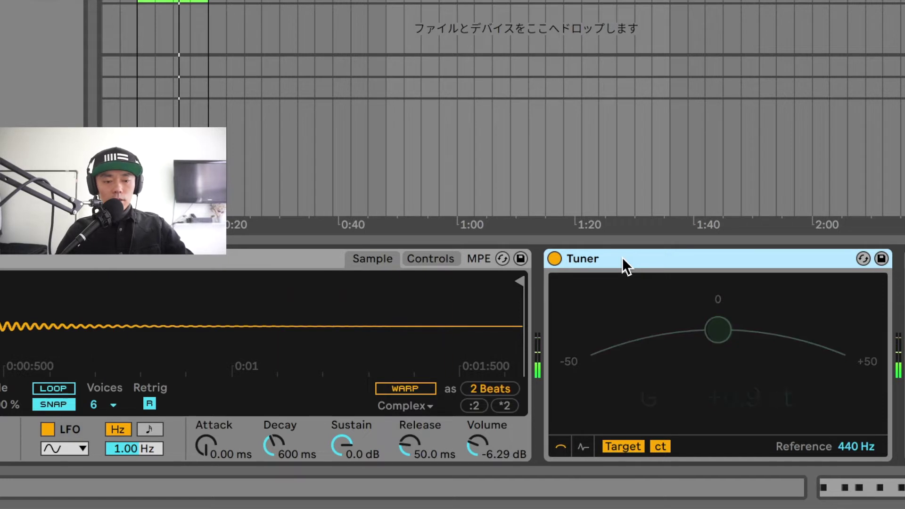
pyautogui.press('a')
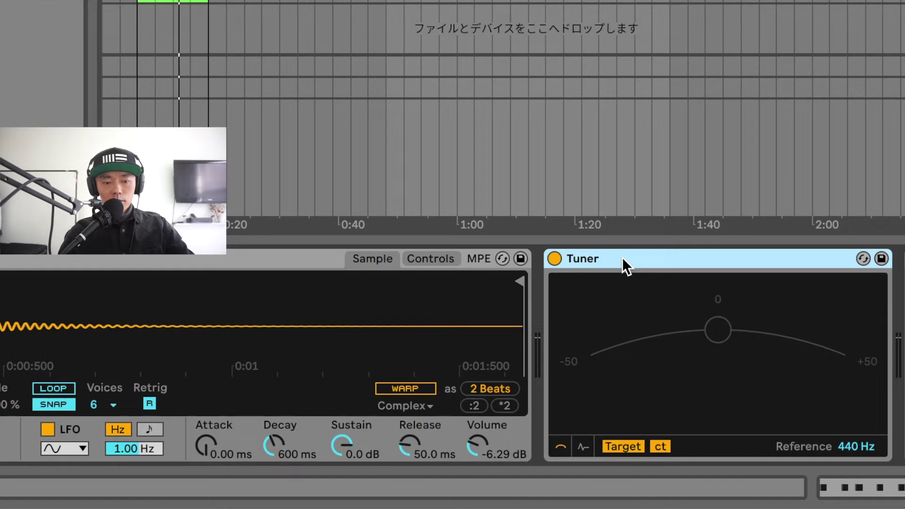
pyautogui.press('a')
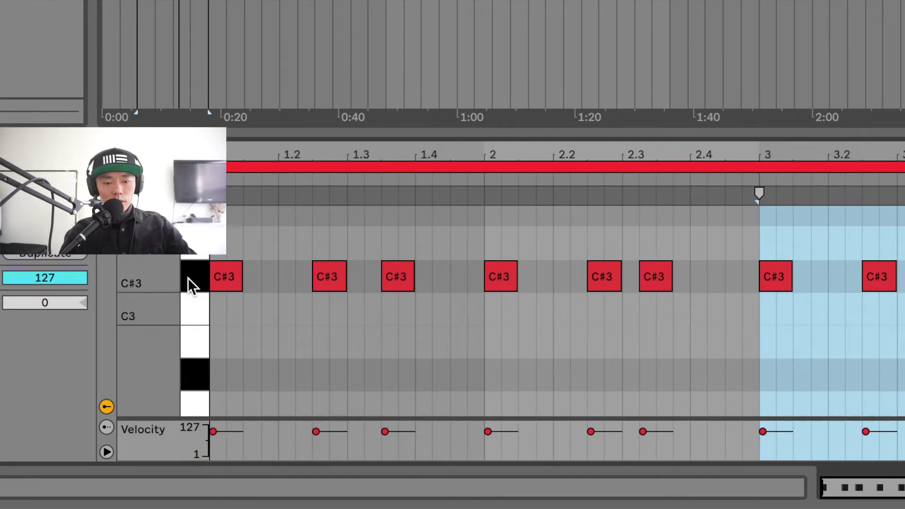
# Step: Move all the C#3 notes in the Kick clip down one semitone to C3 and play the arrangement
pyautogui.moveTo(216, 132); pyautogui.dragTo(208, 107)
pyautogui.scroll(3, 209, 109)
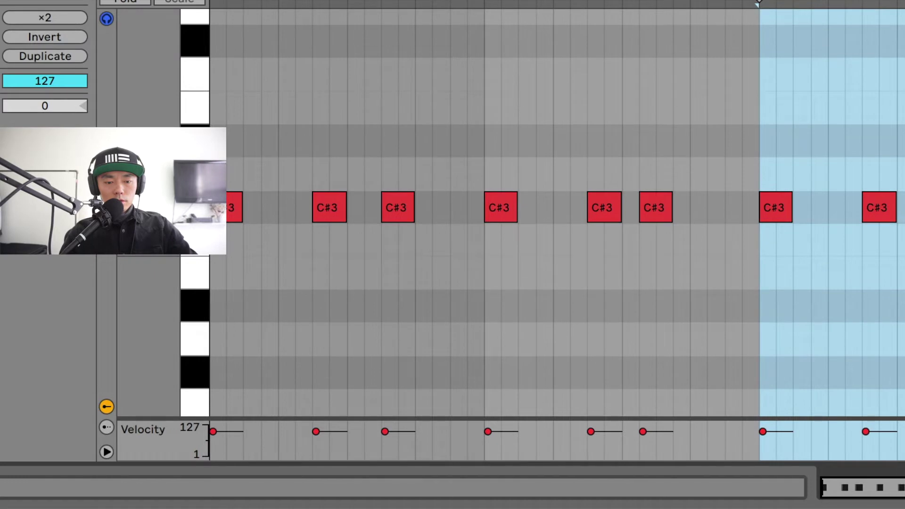
pyautogui.hotkey('ctrl', 'a')
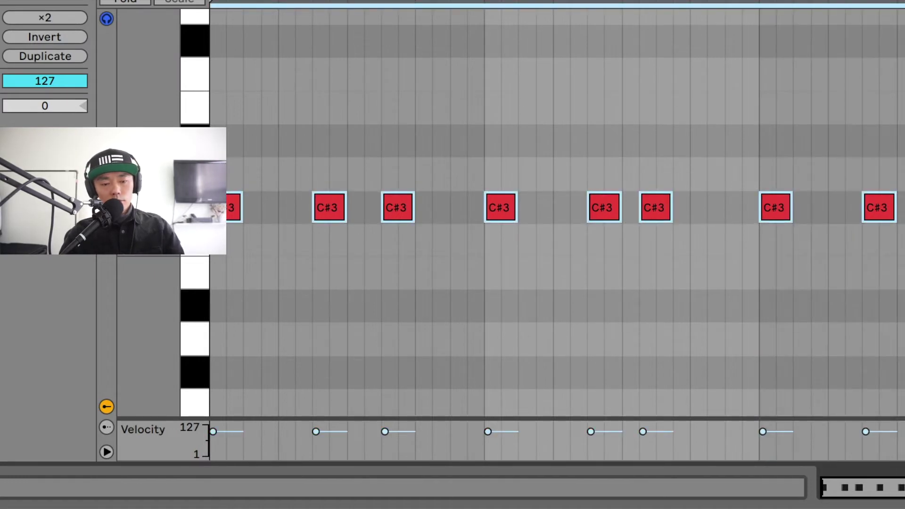
pyautogui.moveTo(228, 208); pyautogui.dragTo(227, 234)
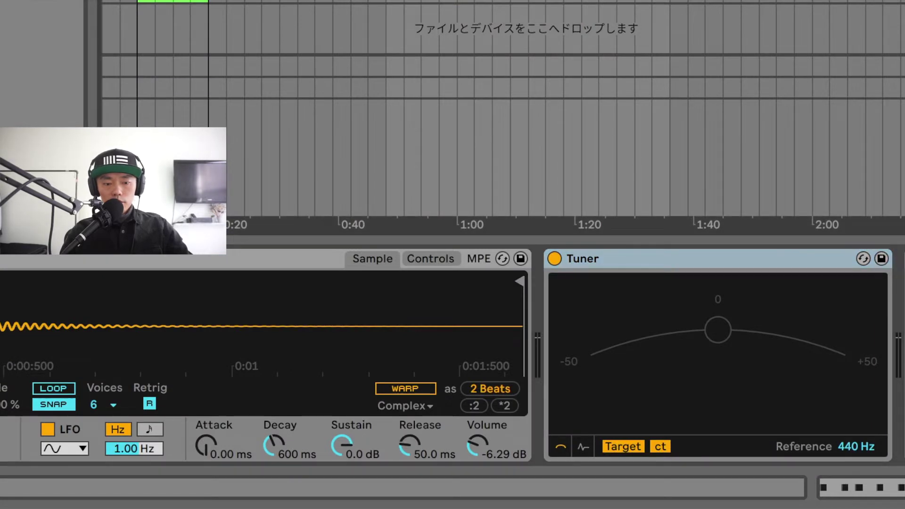
pyautogui.press('space')
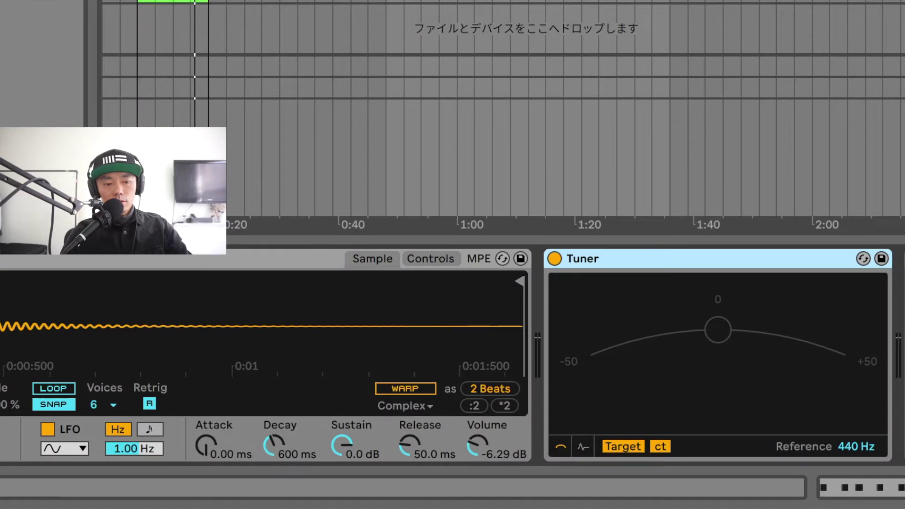
# Step: Set the 808 kick's Transpose to -7 st in Simpler's controls
pyautogui.click(212, 261)
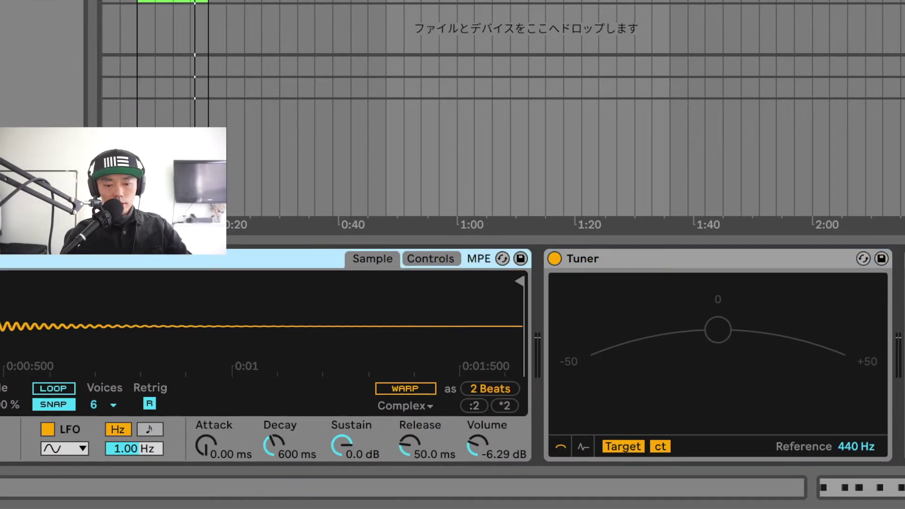
pyautogui.click(435, 257)
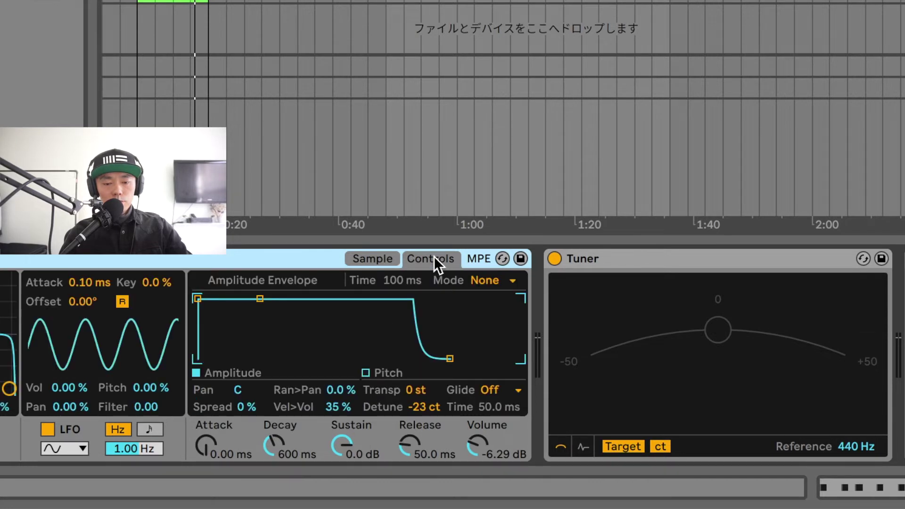
pyautogui.click(378, 258)
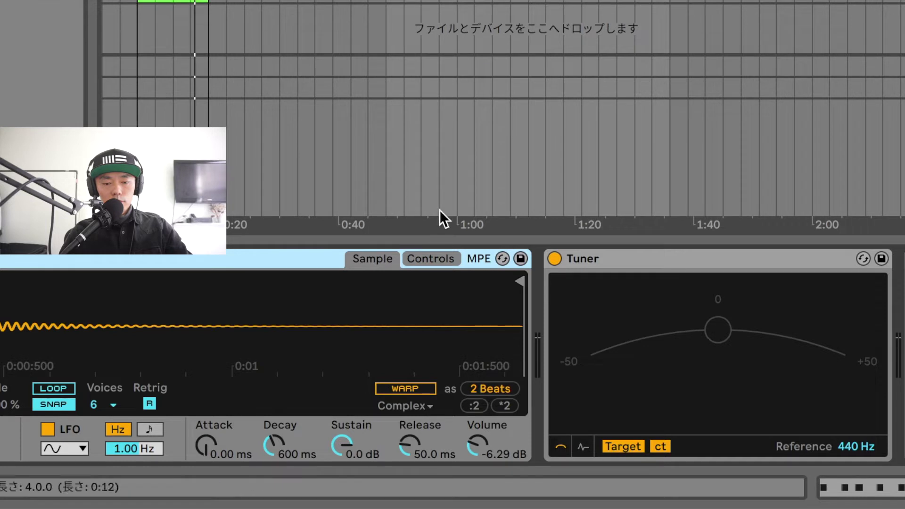
pyautogui.click(436, 256)
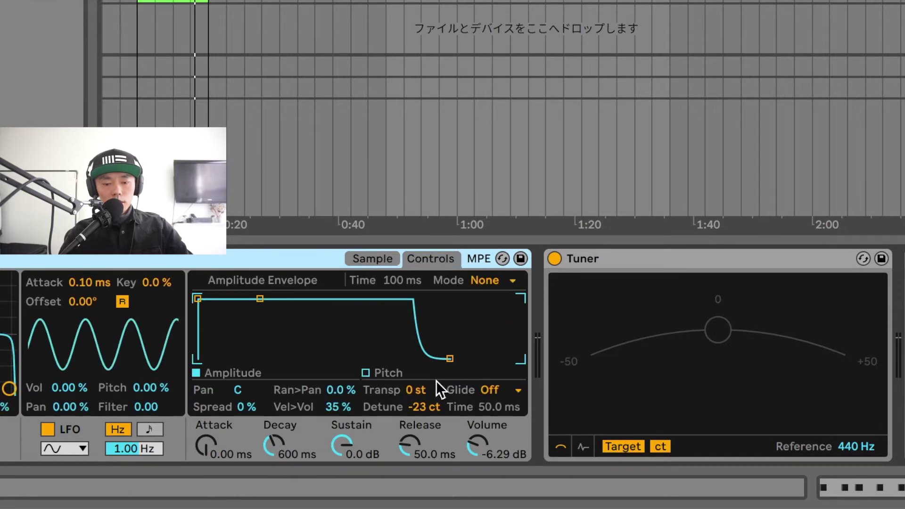
pyautogui.click(420, 408)
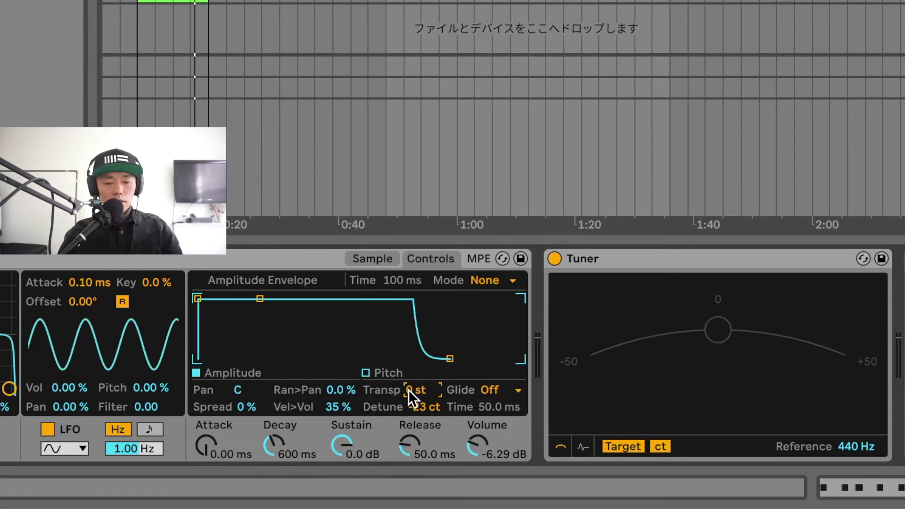
pyautogui.moveTo(417, 390); pyautogui.dragTo(418, 407)
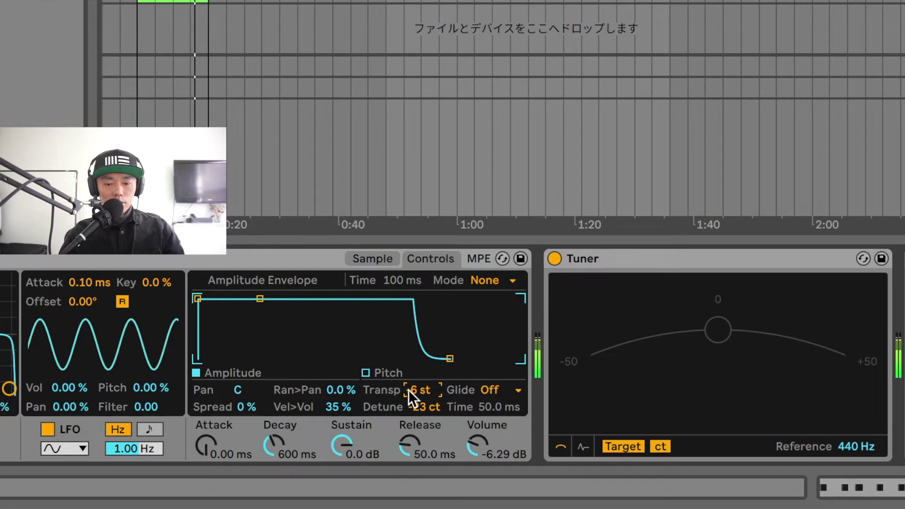
pyautogui.moveTo(415, 393); pyautogui.dragTo(415, 397)
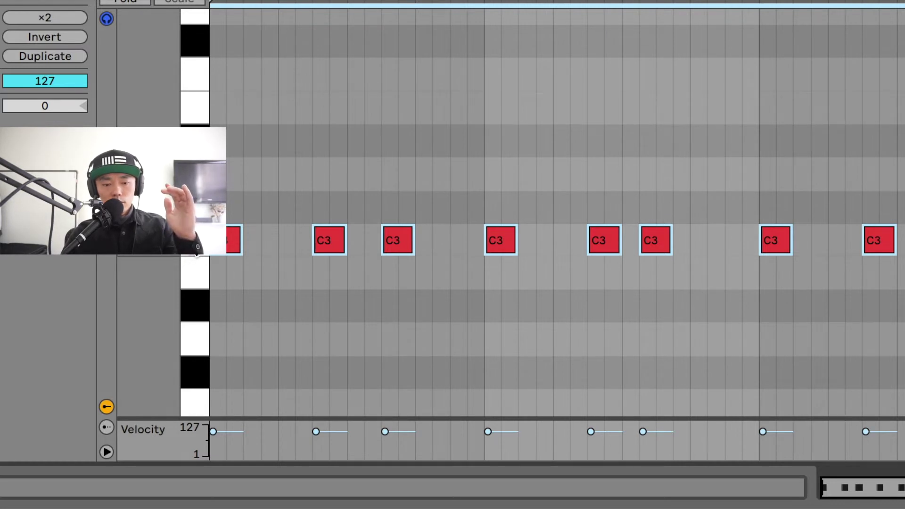
# Step: Play the Kick clip and move all its C3 notes up two semitones
pyautogui.press('space')
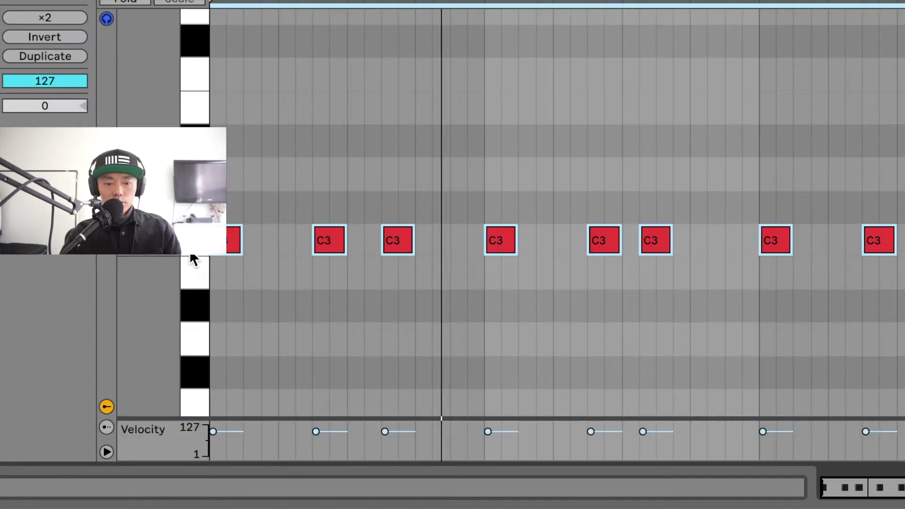
pyautogui.press('Up')
pyautogui.press('Up')
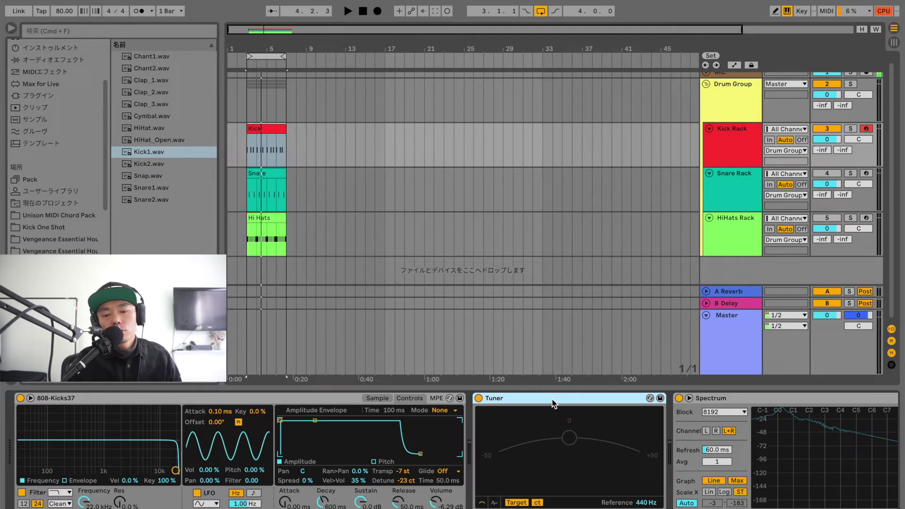
# Step: Locate the Spectrum device among the Utilities in the audio effects browser
pyautogui.hscroll(2, 554, 404)
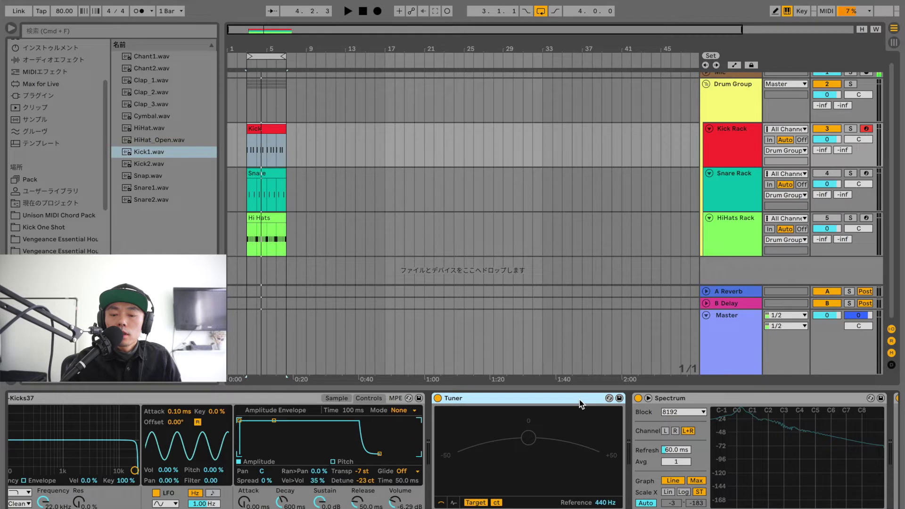
pyautogui.hscroll(-2, 581, 404)
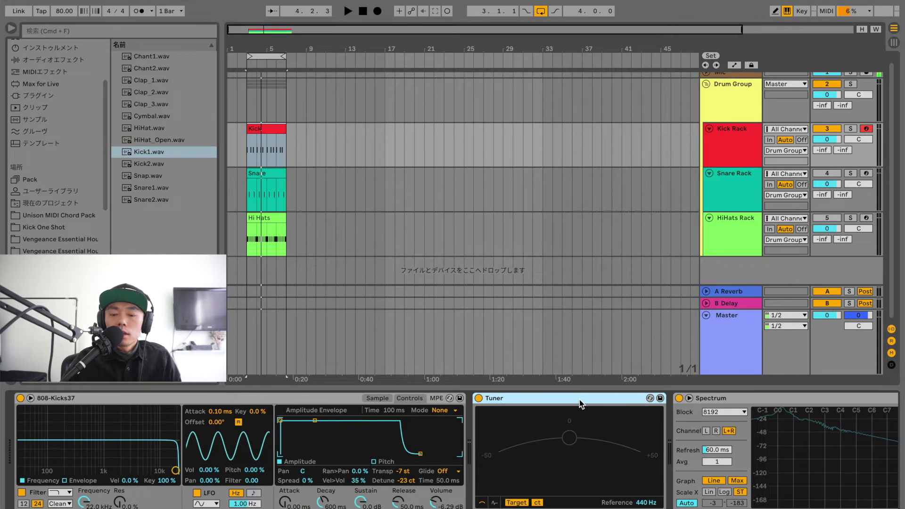
pyautogui.click(719, 402)
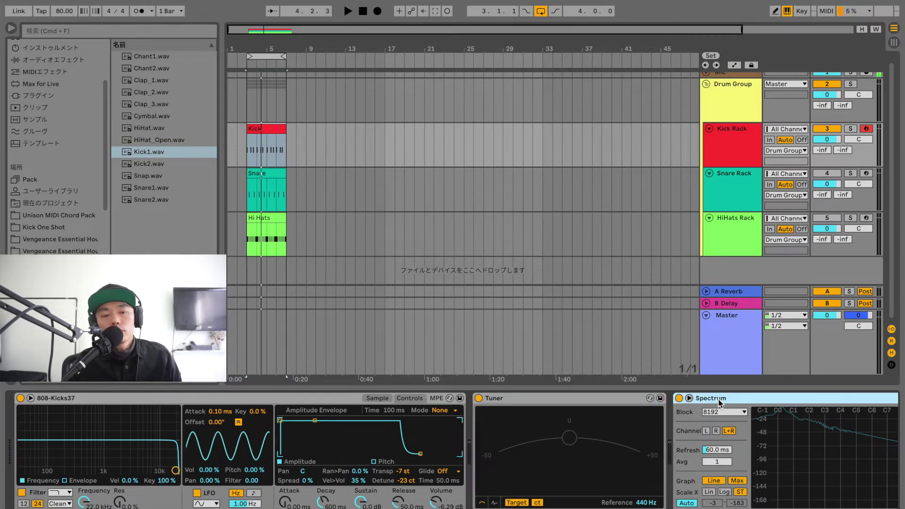
pyautogui.scroll(5, 50, 176)
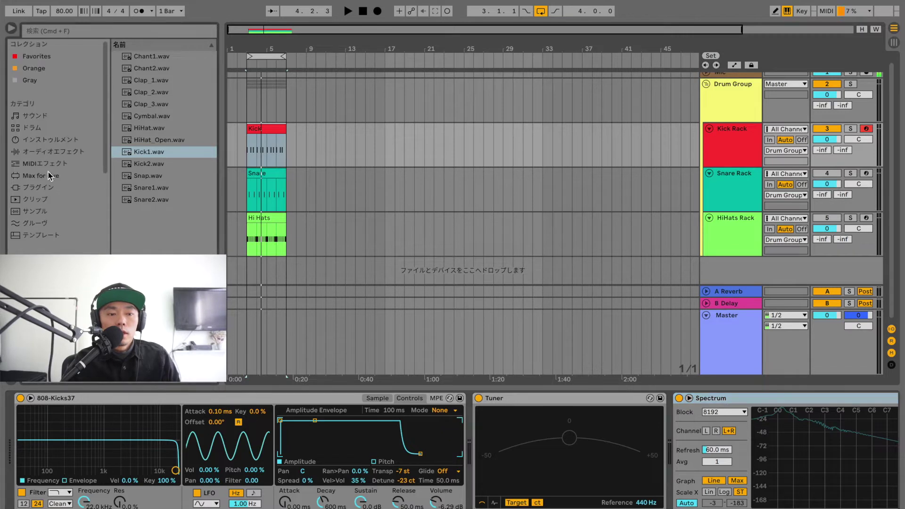
pyautogui.click(49, 152)
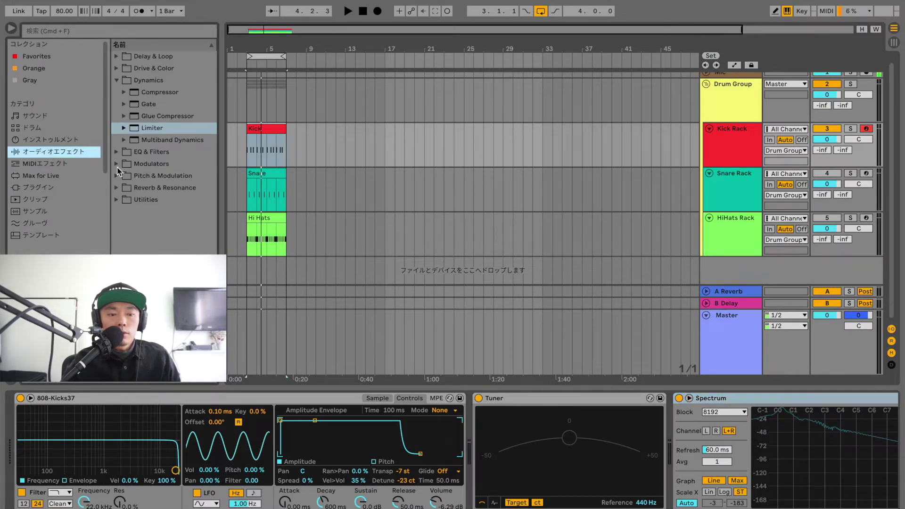
pyautogui.click(117, 199)
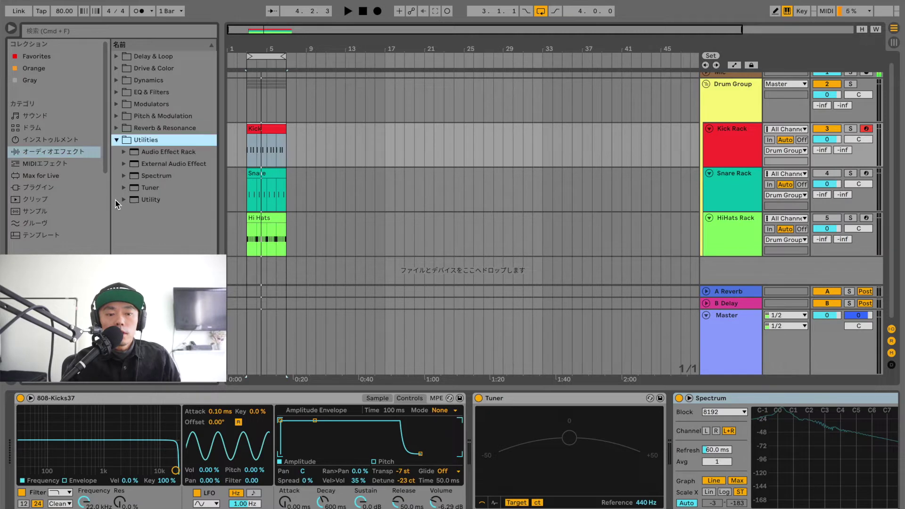
pyautogui.click(116, 140)
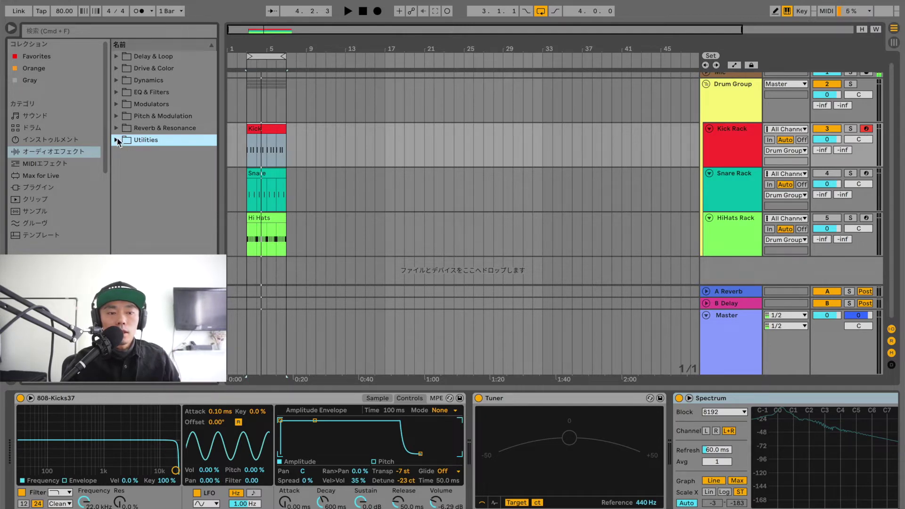
pyautogui.click(117, 141)
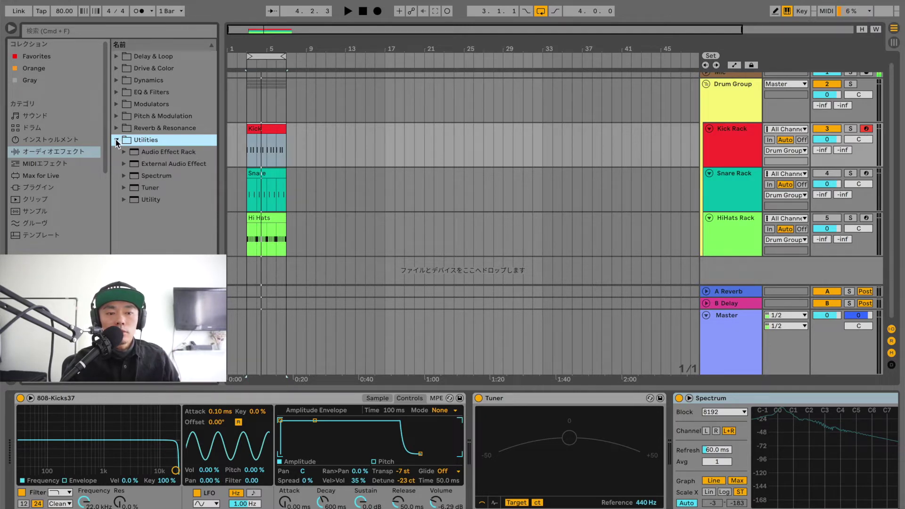
pyautogui.click(143, 177)
# Step: Search the browser for "spectrum" and add a new Spectrum device directly after the Tuner on the Kick Rack track
pyautogui.click(72, 31)
pyautogui.write('sp')
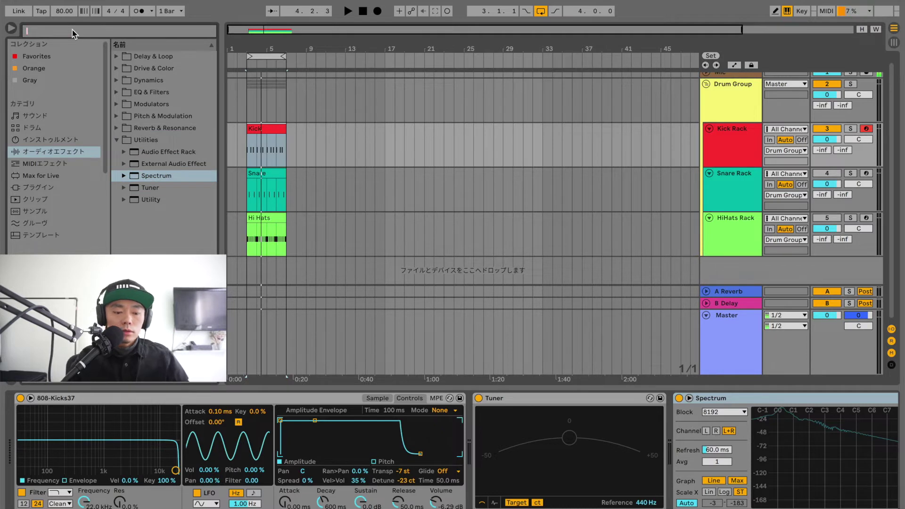
pyautogui.write('ectrum')
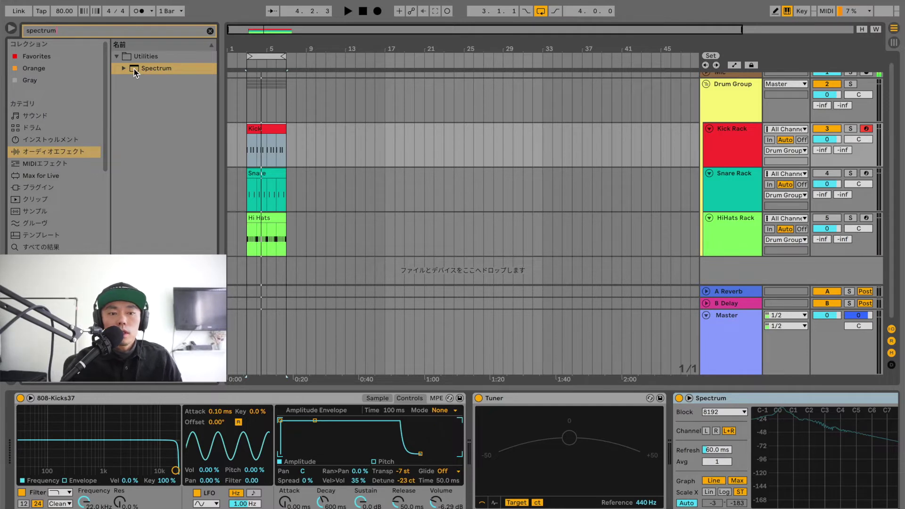
pyautogui.click(136, 71)
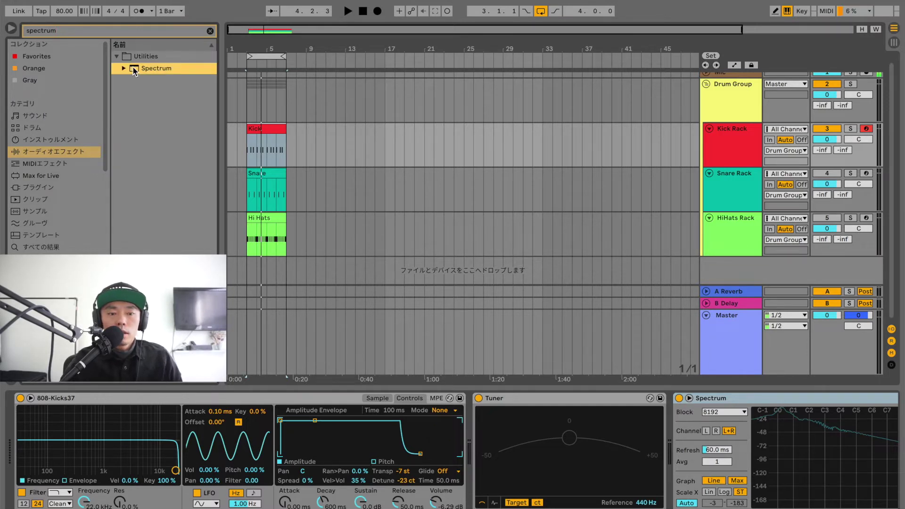
pyautogui.moveTo(491, 307); pyautogui.dragTo(672, 425)
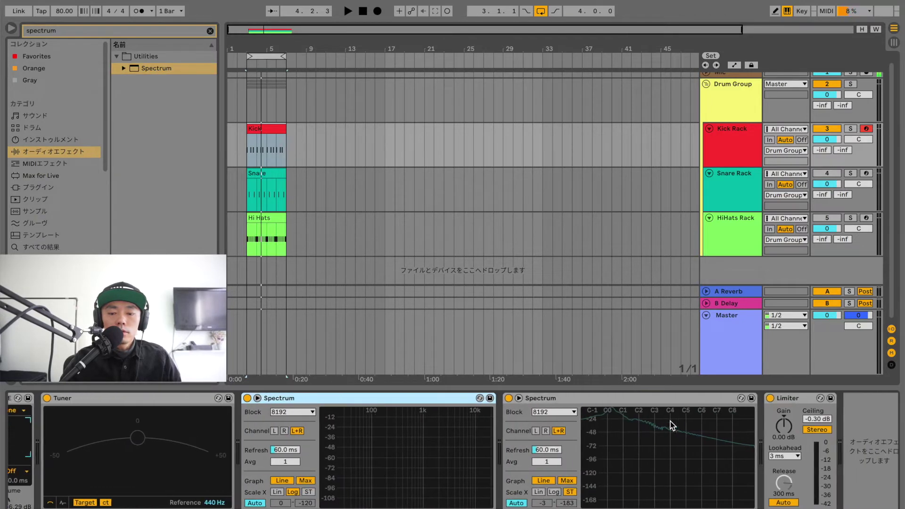
# Step: Delete the older Spectrum device in front of the Limiter
pyautogui.click(585, 405)
pyautogui.press('Delete')
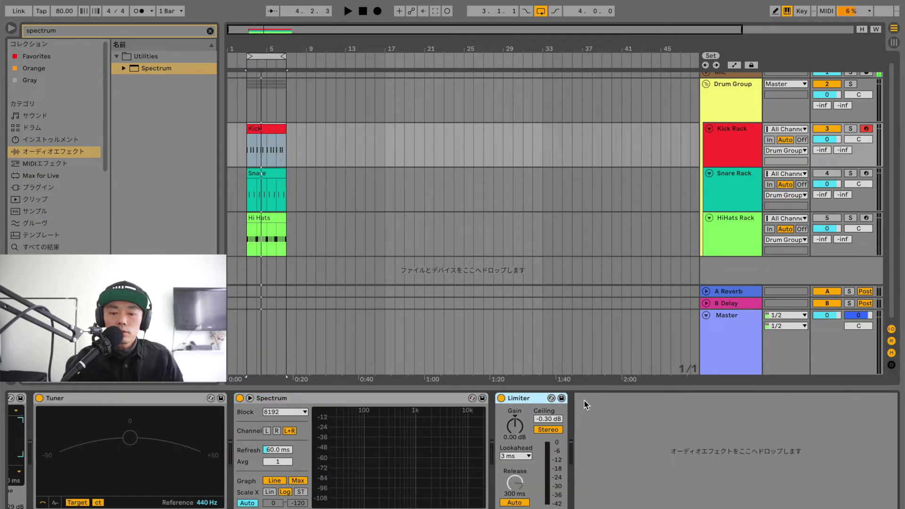
pyautogui.hscroll(-10, 442, 448)
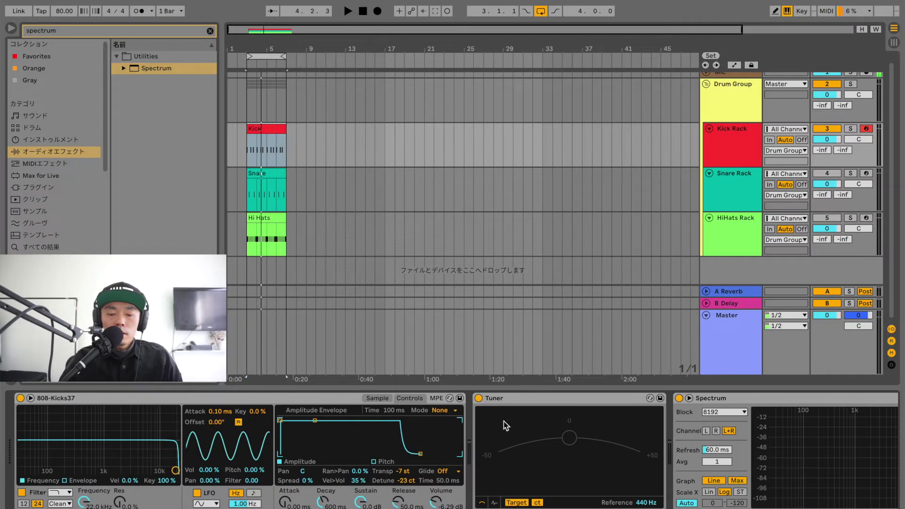
# Step: Play the loop, examine the kick's frequency curve in the enlarged Spectrum display, and shrink the display again before stopping playback
pyautogui.click(530, 401)
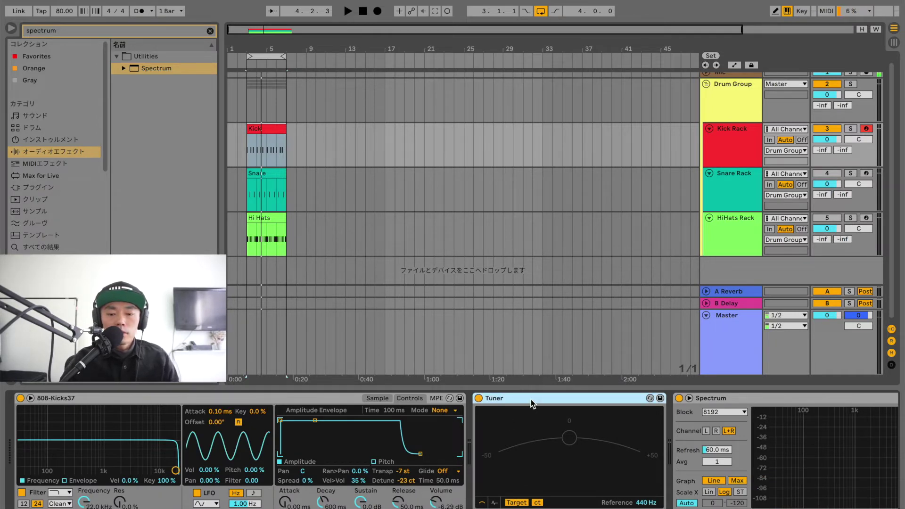
pyautogui.press('space')
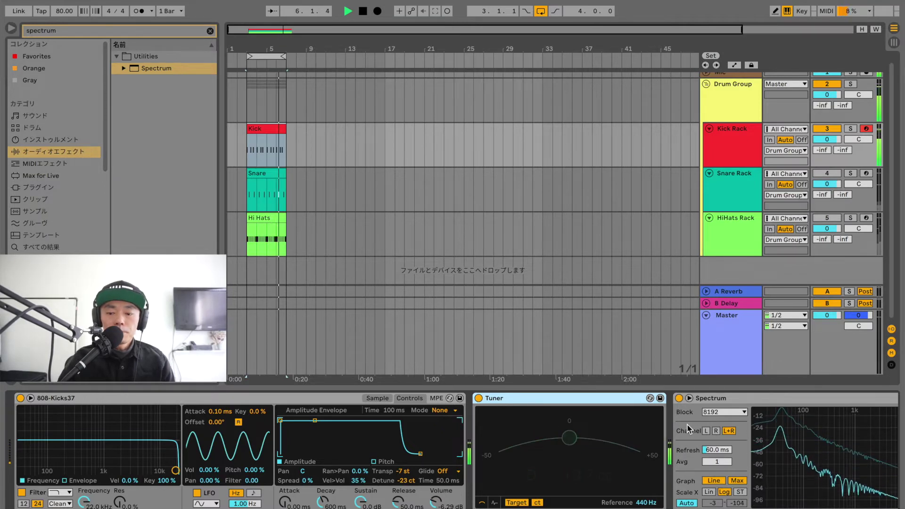
pyautogui.click(689, 398)
pyautogui.moveTo(585, 306); pyautogui.dragTo(583, 71)
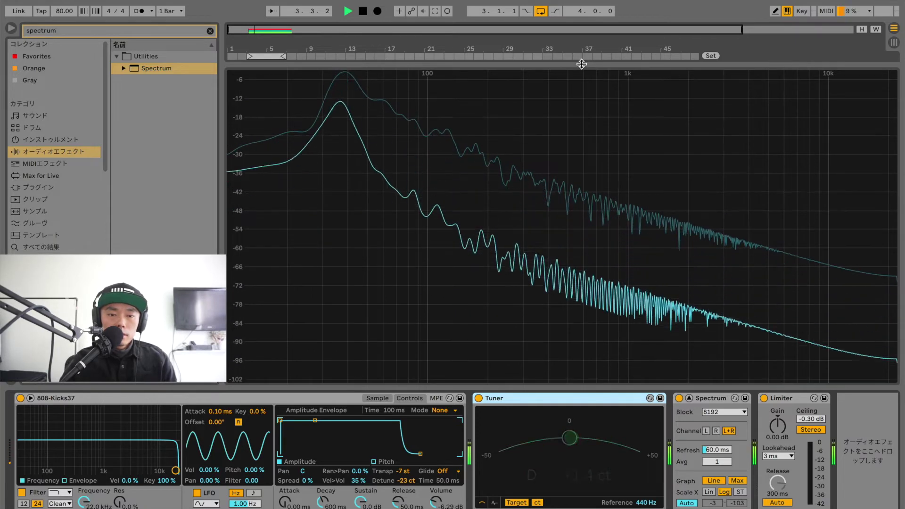
pyautogui.moveTo(370, 111)
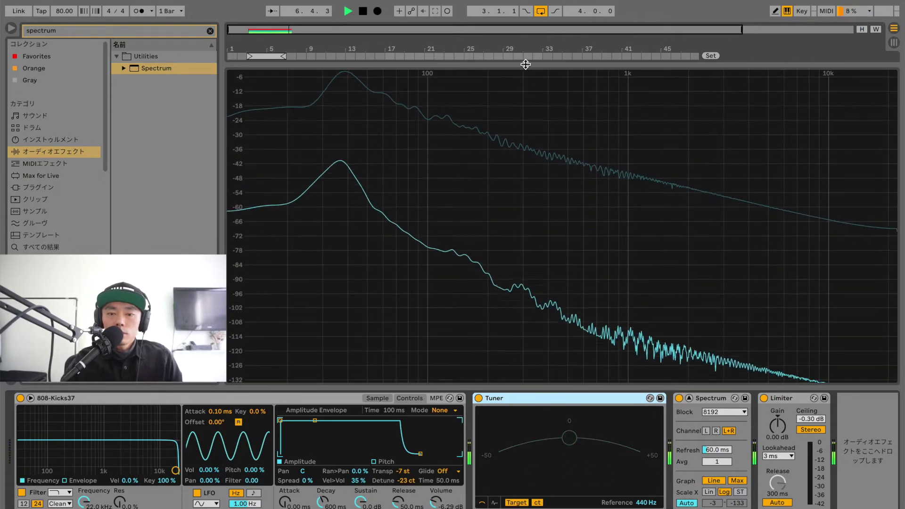
pyautogui.moveTo(526, 65); pyautogui.dragTo(500, 443)
pyautogui.press('space')
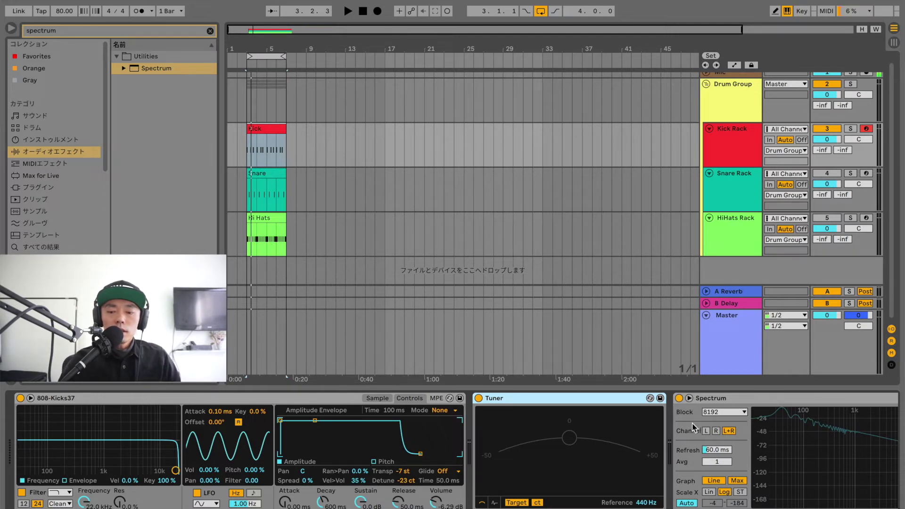
# Step: Enlarge the Spectrum display to full height and set its X scale to ST
pyautogui.click(691, 398)
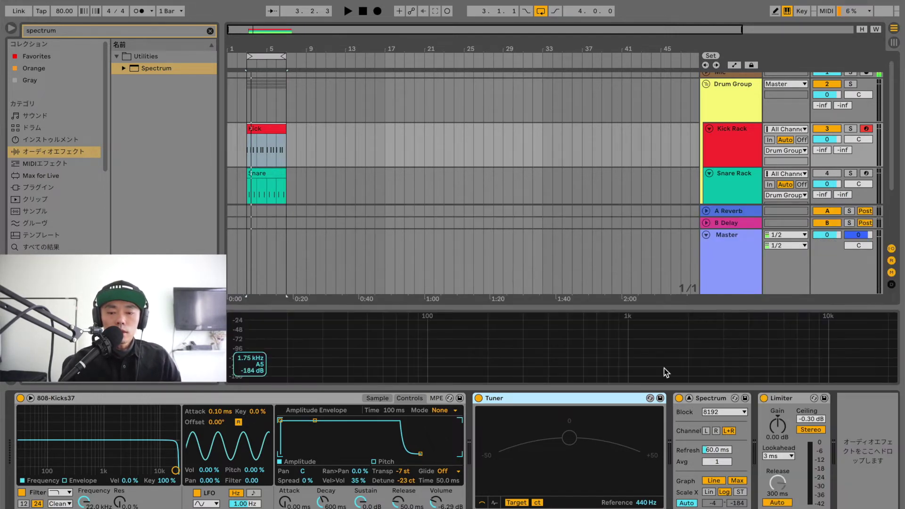
pyautogui.moveTo(608, 307); pyautogui.dragTo(589, 66)
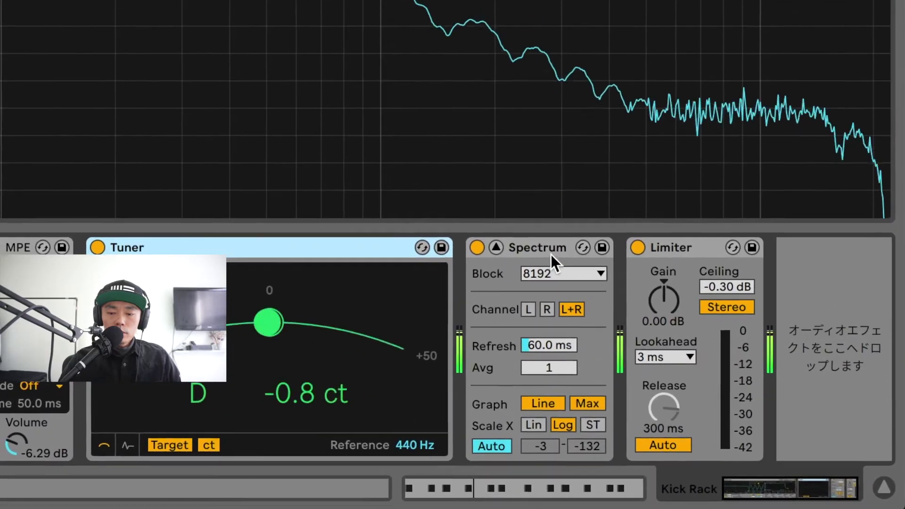
pyautogui.click(556, 273)
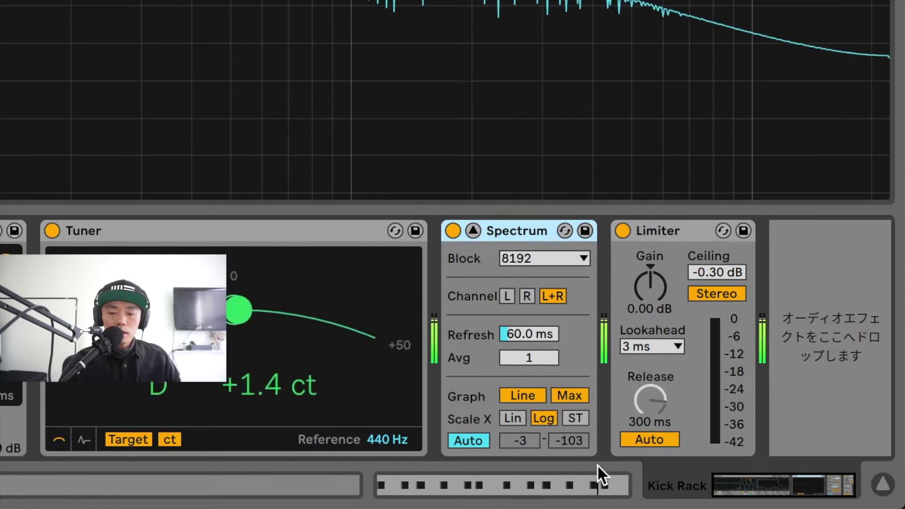
pyautogui.click(576, 418)
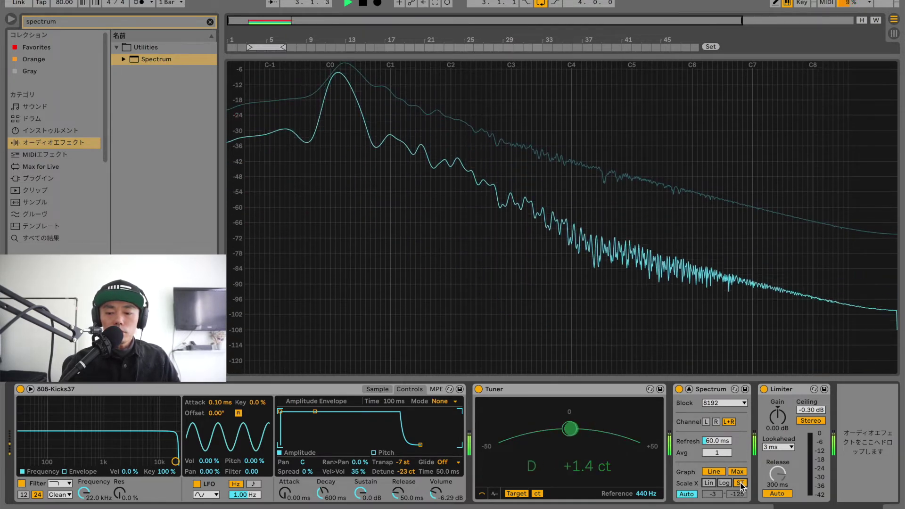
# Step: Compare the Log and Lin X scales in Spectrum and return the scale to ST
pyautogui.click(724, 483)
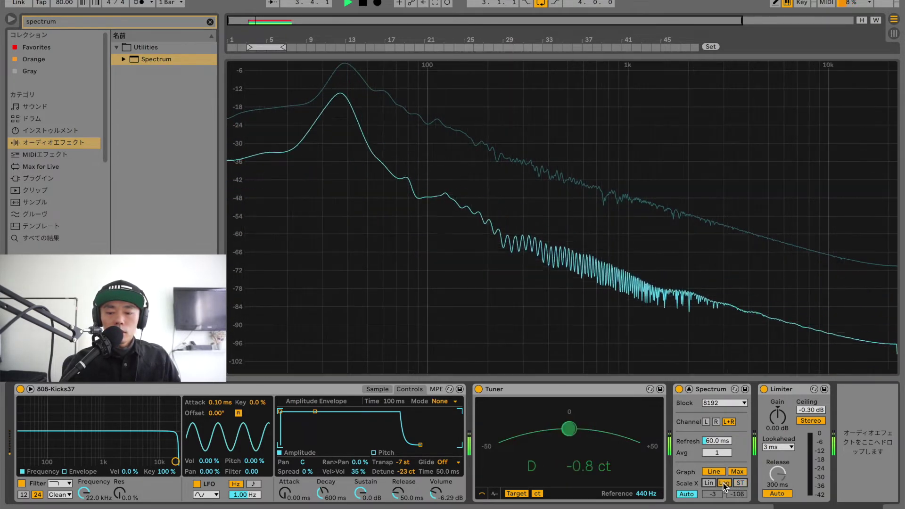
pyautogui.click(709, 483)
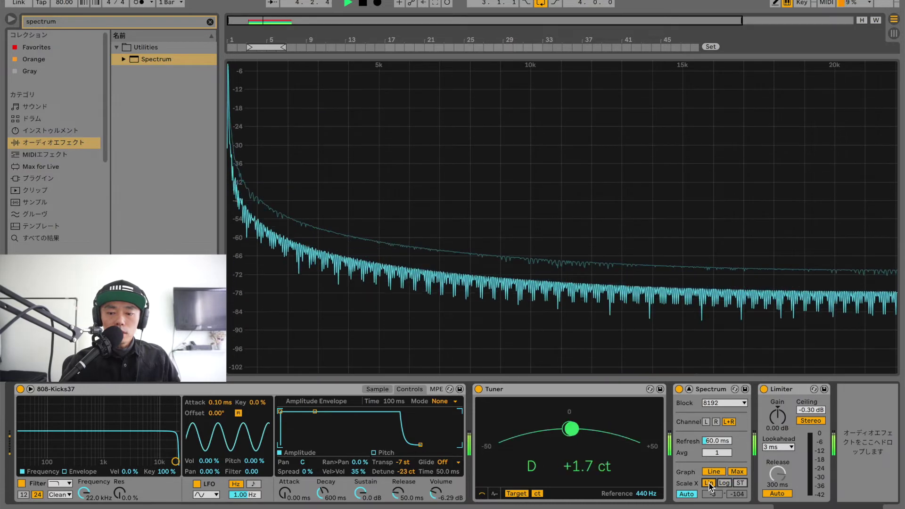
pyautogui.click(741, 483)
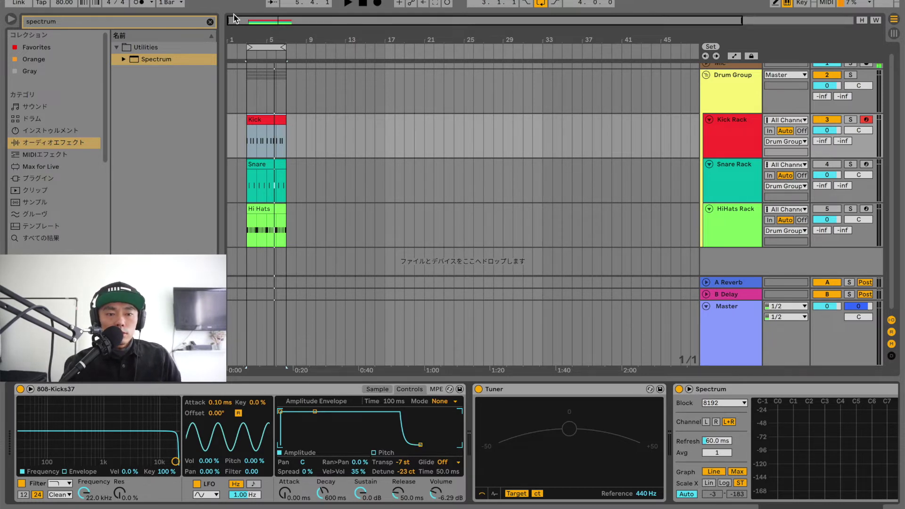
# Step: Clear the browser search and show the Sample view of the Kick Rack's 808-Kicks37 Simpler
pyautogui.click(211, 22)
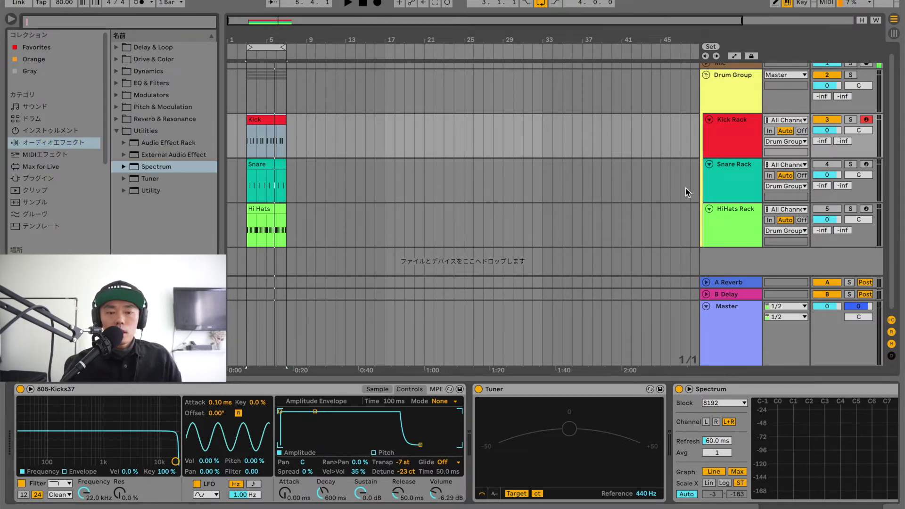
pyautogui.click(738, 124)
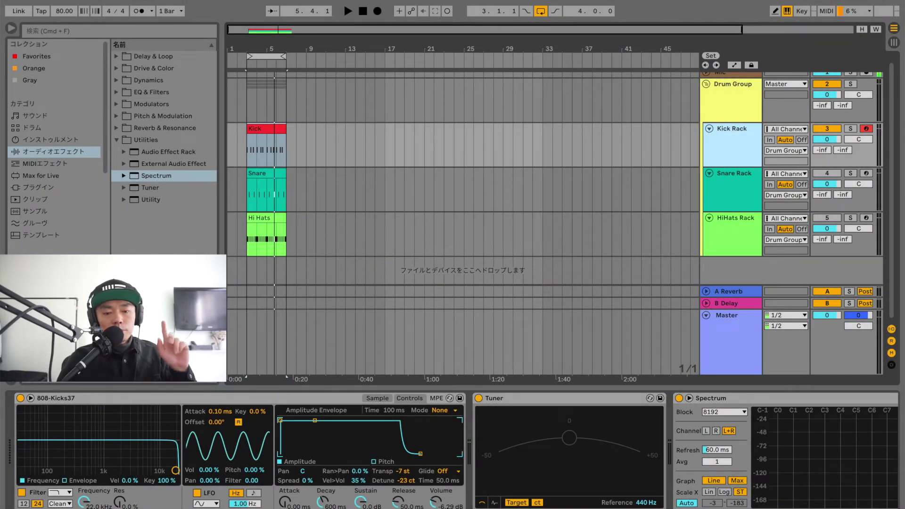
pyautogui.click(199, 399)
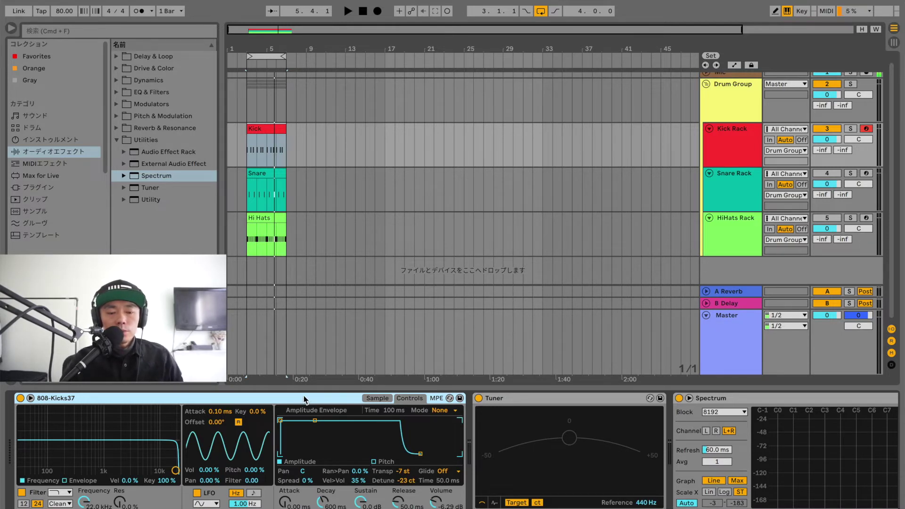
pyautogui.click(377, 398)
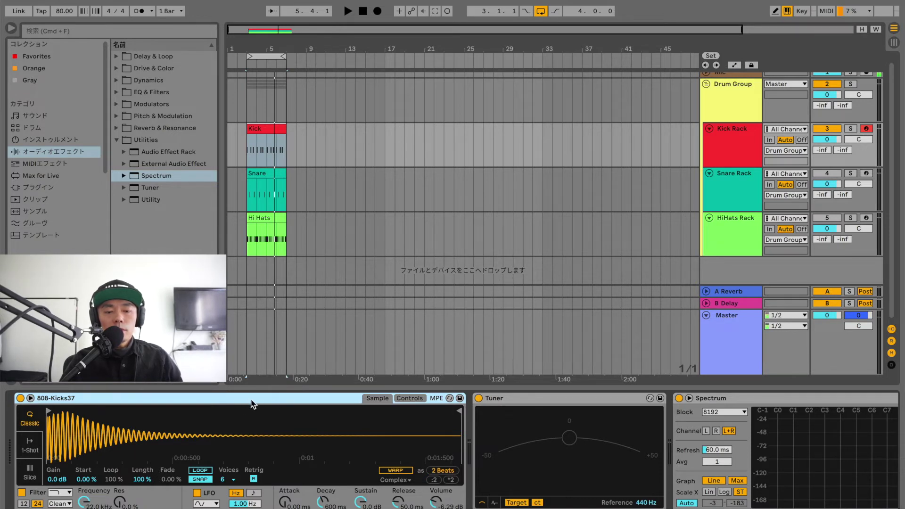
# Step: Try converting the 808-Kicks37 Simpler to Sampler and undo the conversion
pyautogui.rightClick(294, 401)
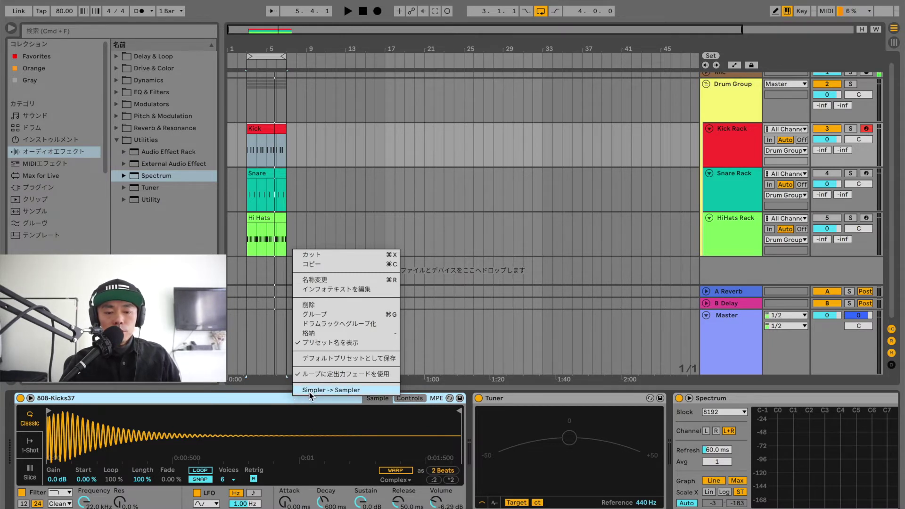
pyautogui.click(377, 390)
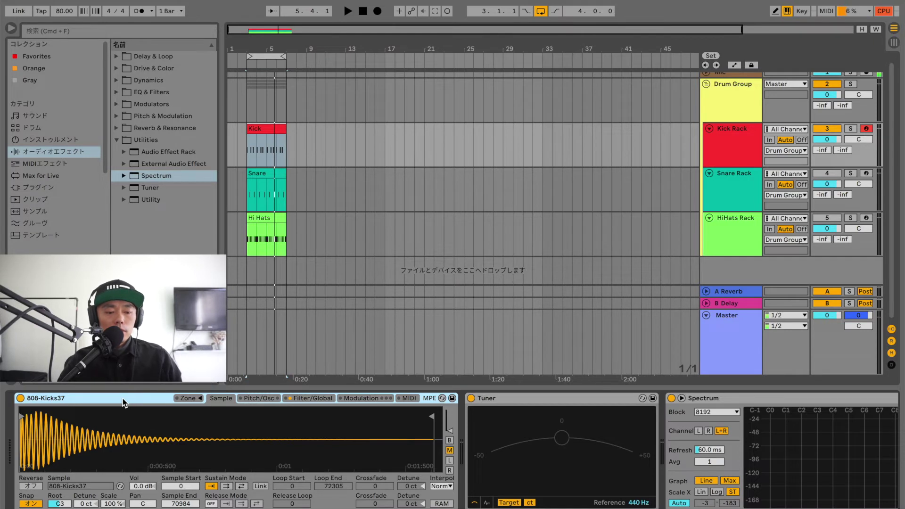
pyautogui.press('super+z')
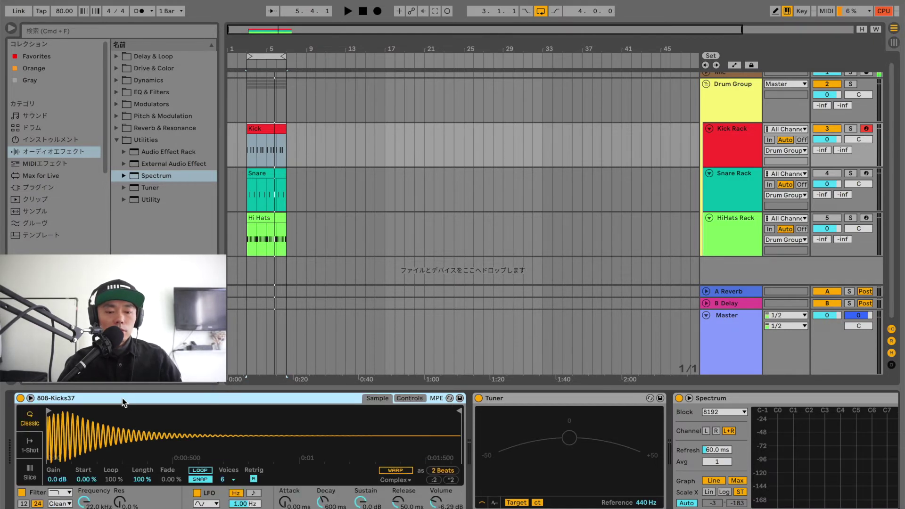
pyautogui.rightClick(285, 402)
pyautogui.click(258, 400)
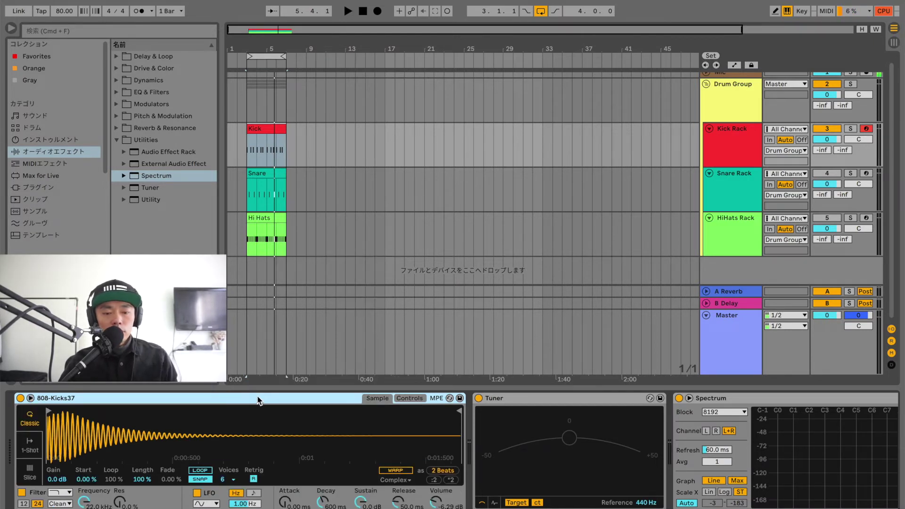
# Step: Convert the 808-Kicks37 Simpler to Sampler and compare the B and M waveform displays, ending on M
pyautogui.rightClick(318, 401)
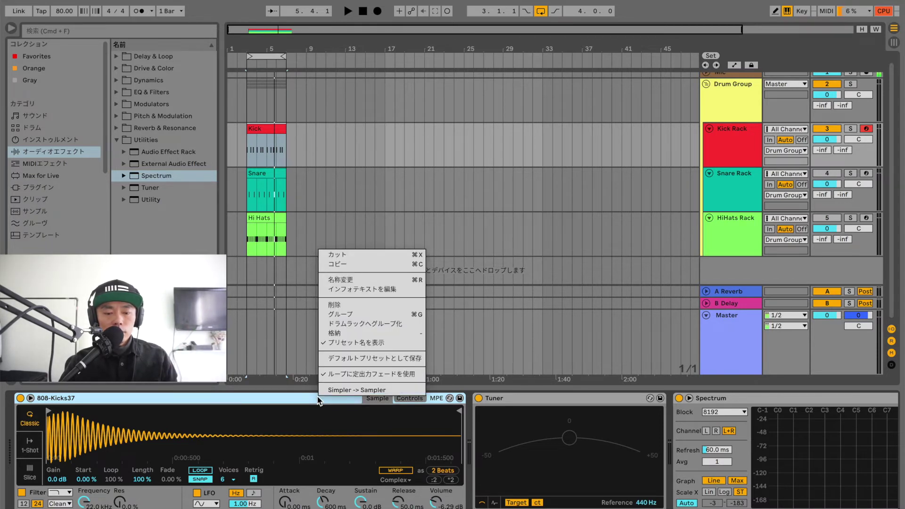
pyautogui.click(397, 391)
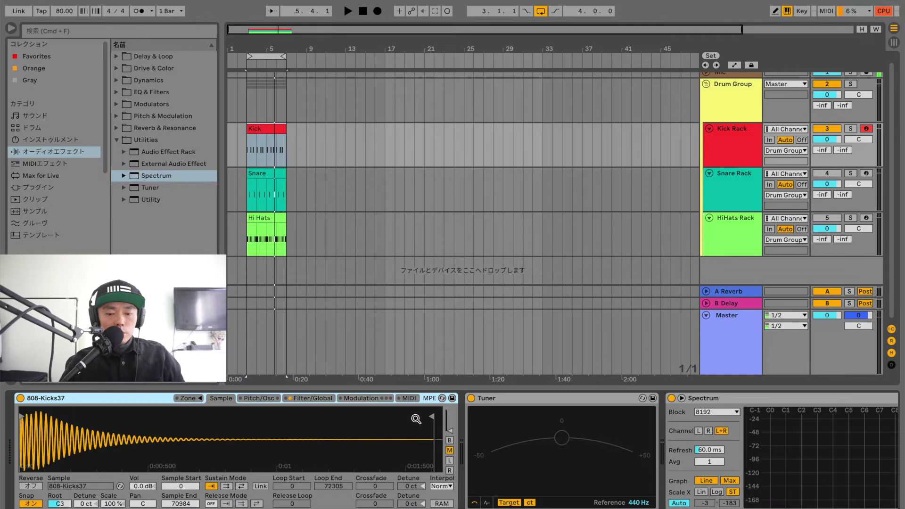
pyautogui.click(449, 441)
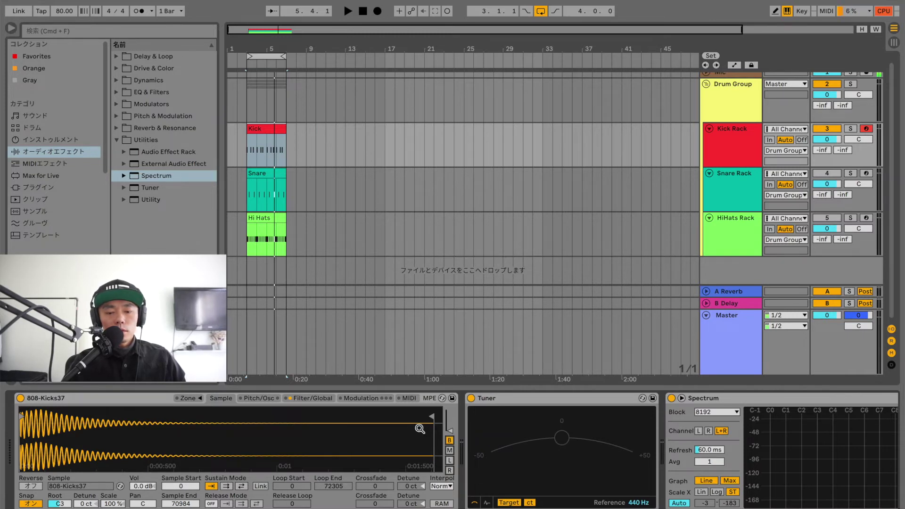
pyautogui.click(450, 451)
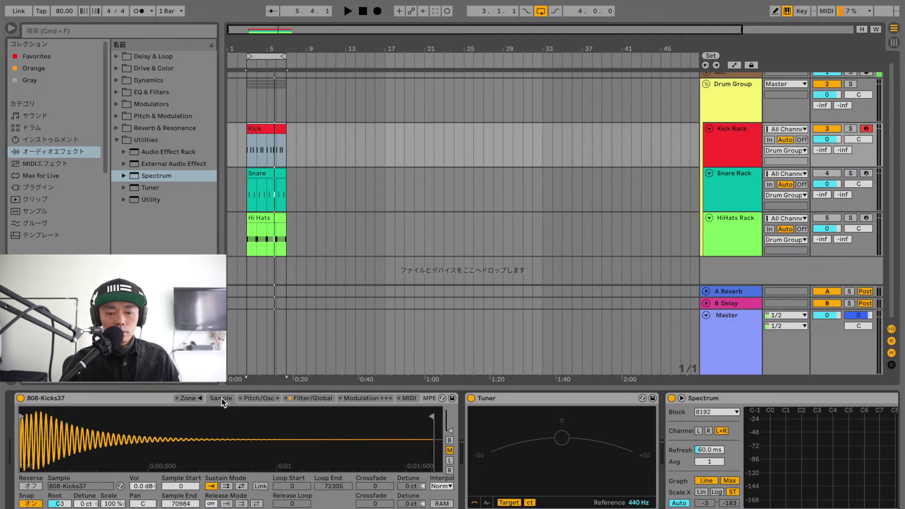
# Step: Show Sampler's Transpose and Detune settings and play the loop briefly to check the kick's pitch in Tuner
pyautogui.click(257, 400)
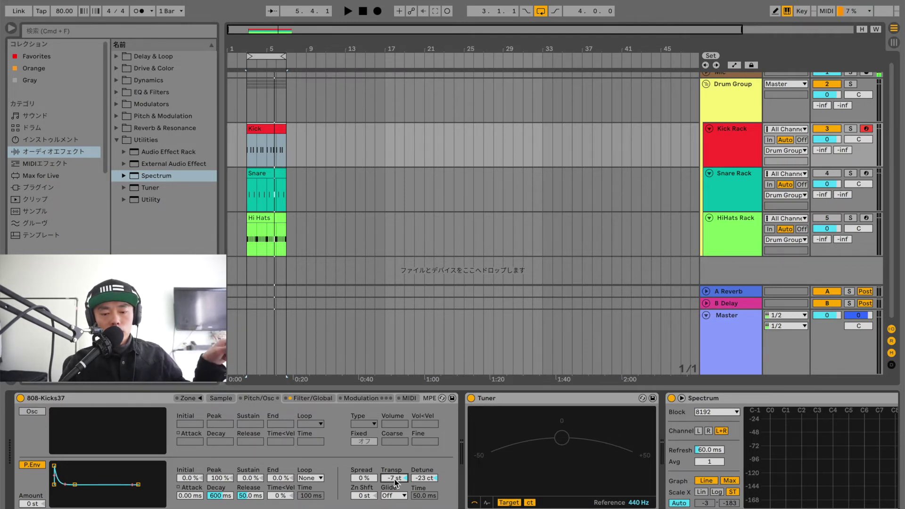
pyautogui.click(429, 480)
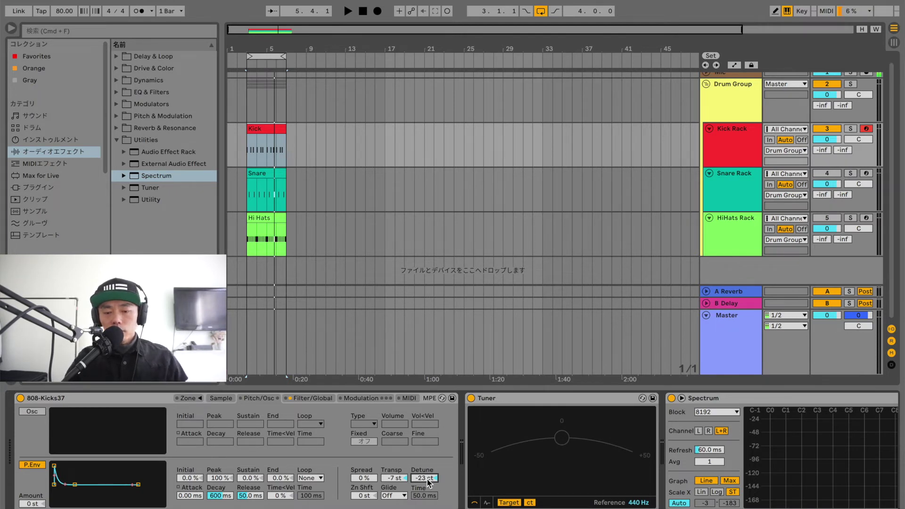
pyautogui.press('space')
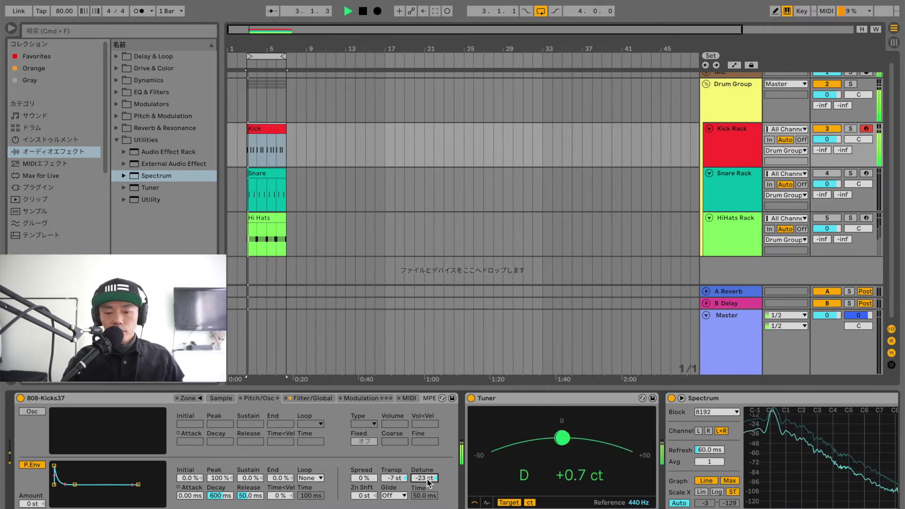
pyautogui.press('space')
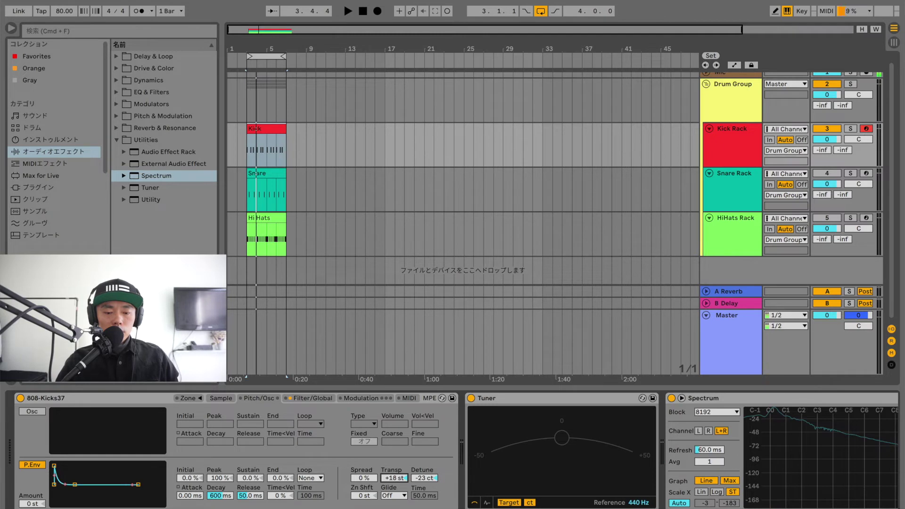
pyautogui.click(428, 480)
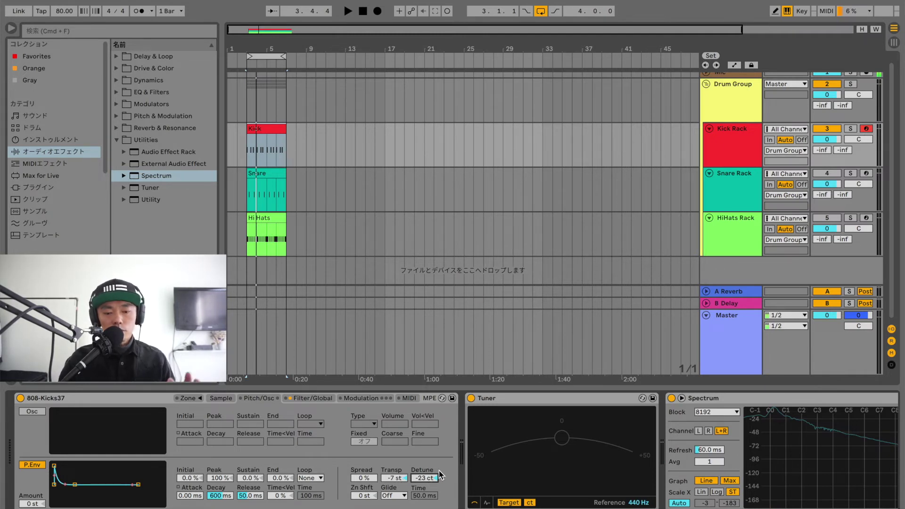
# Step: Set Sampler's Transpose to 0 st and audition the loop with the sample's root key at G3
pyautogui.click(222, 399)
pyautogui.click(258, 399)
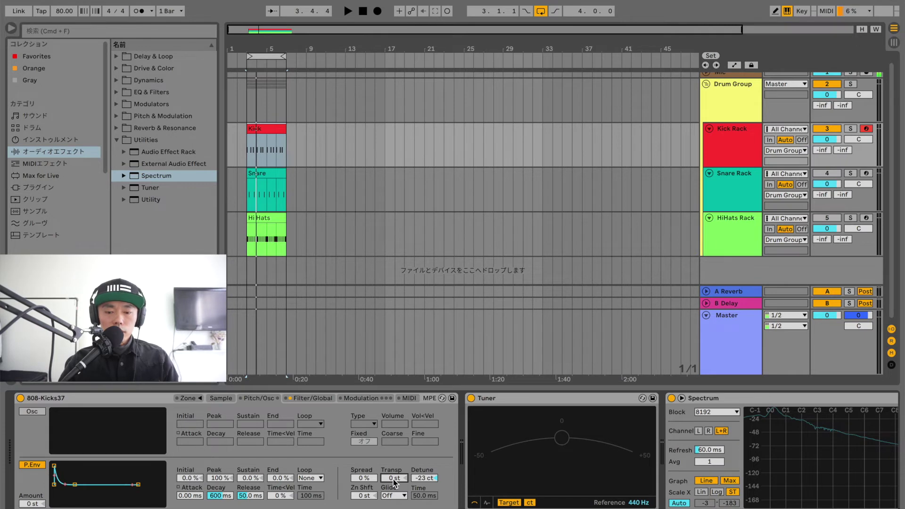
pyautogui.press('space')
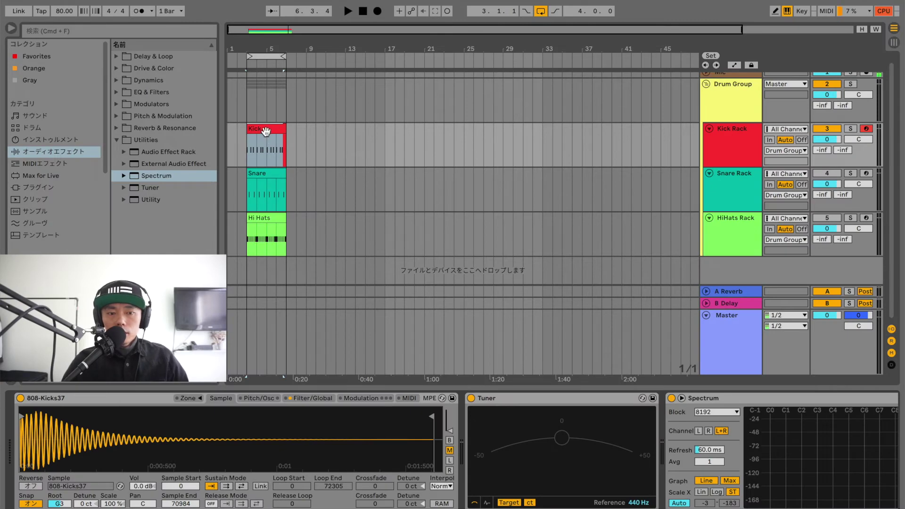
# Step: Move all notes in the Kick clip down to C3 and audition the C3 key
pyautogui.doubleClick(265, 134)
pyautogui.click(276, 356)
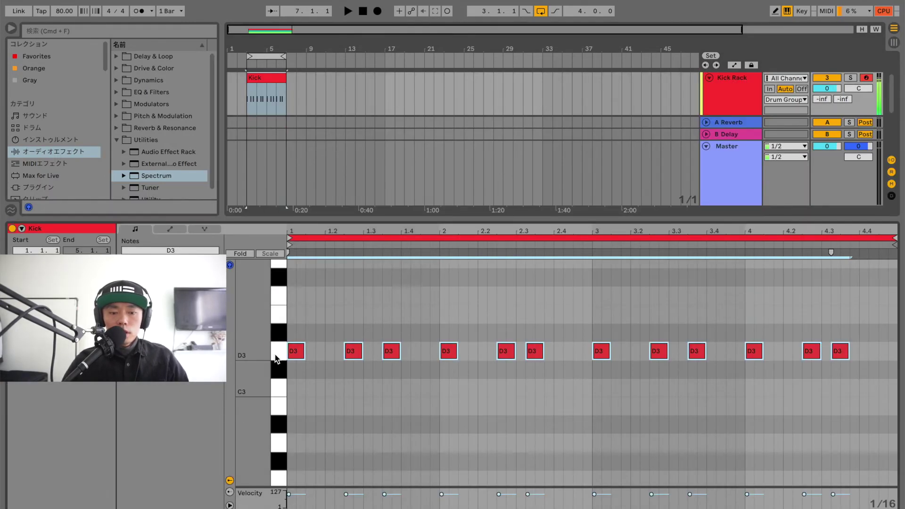
pyautogui.click(299, 350)
pyautogui.moveTo(298, 354); pyautogui.dragTo(299, 391)
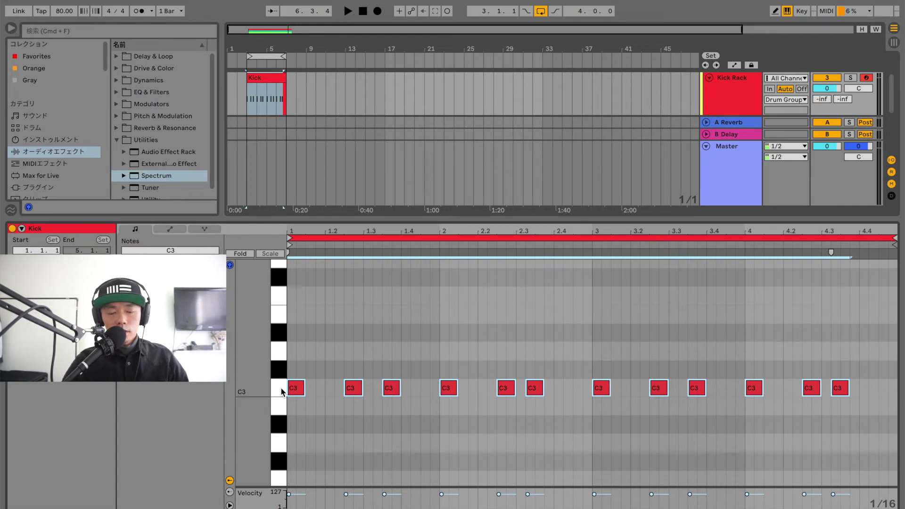
pyautogui.click(278, 388)
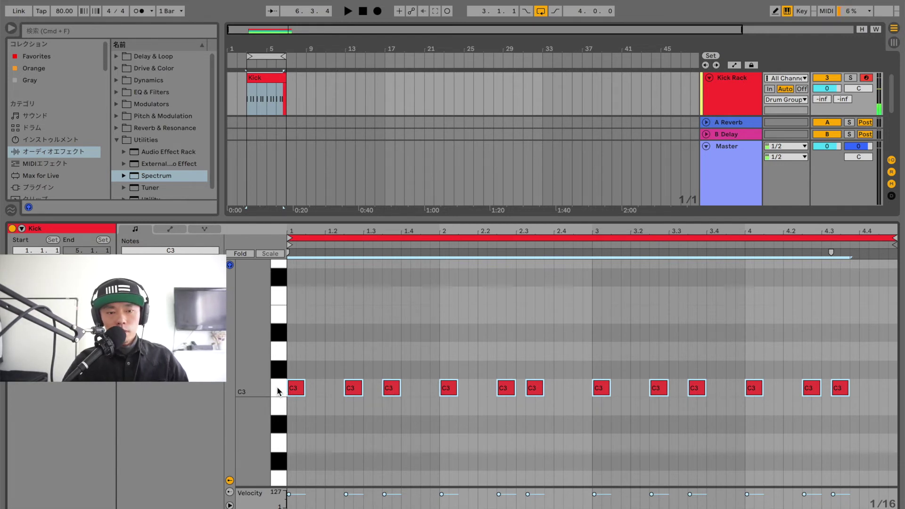
# Step: Set the kick sample's root key to C3 and play the loop to check its pitch in Tuner
pyautogui.click(732, 78)
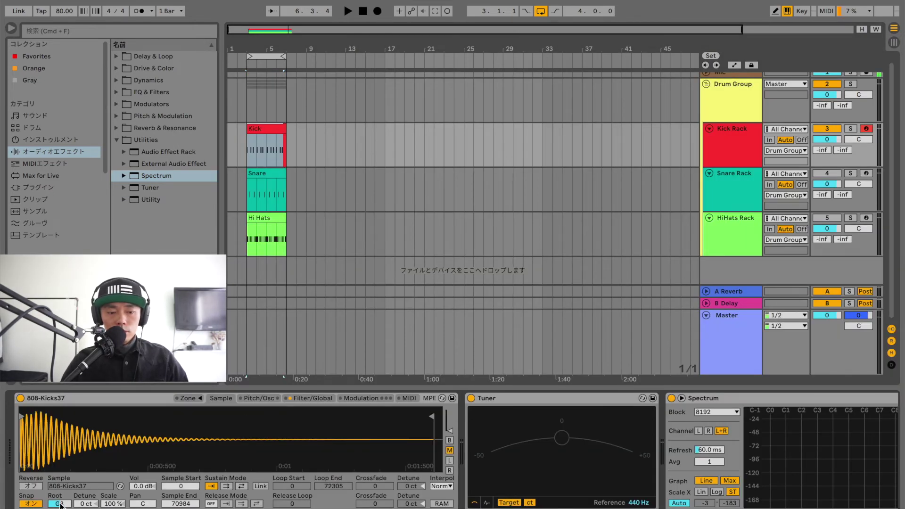
pyautogui.press('space')
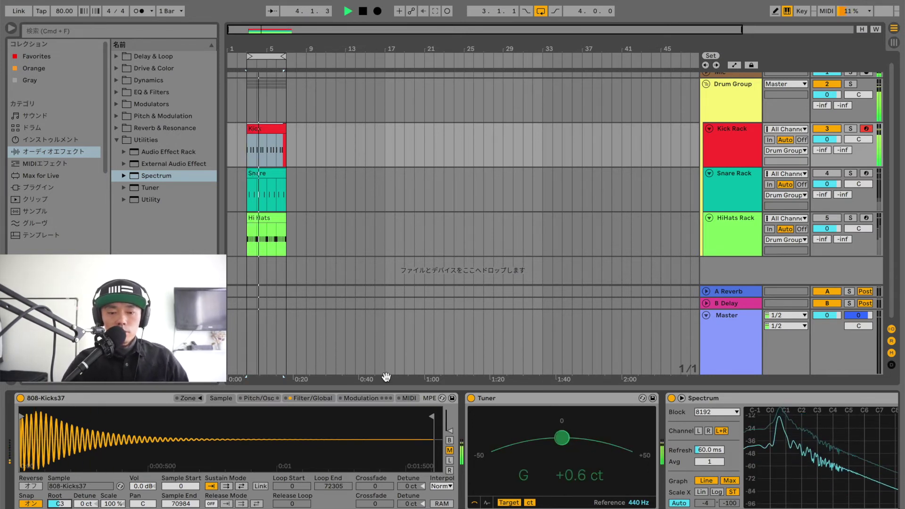
pyautogui.click(133, 400)
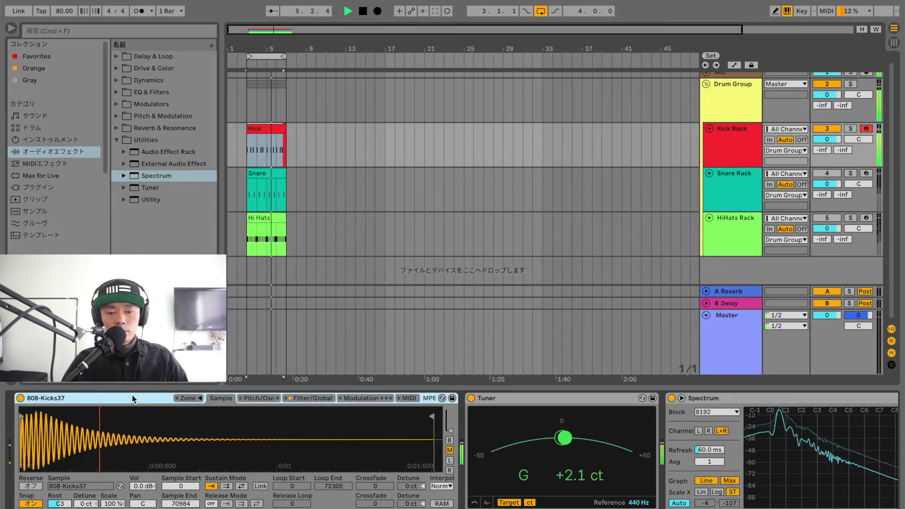
pyautogui.click(560, 401)
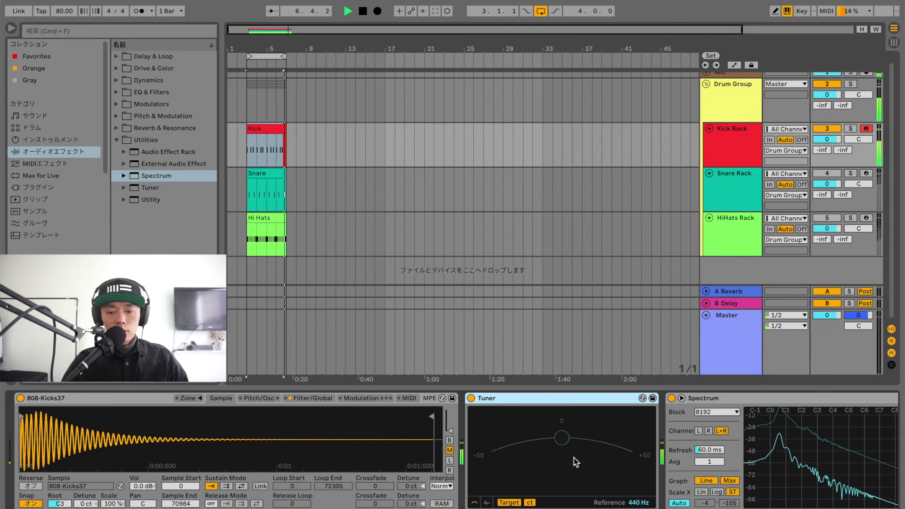
# Step: Look through Sampler's Filter/Global and Pitch/Osc settings during playback and stop the loop
pyautogui.click(304, 400)
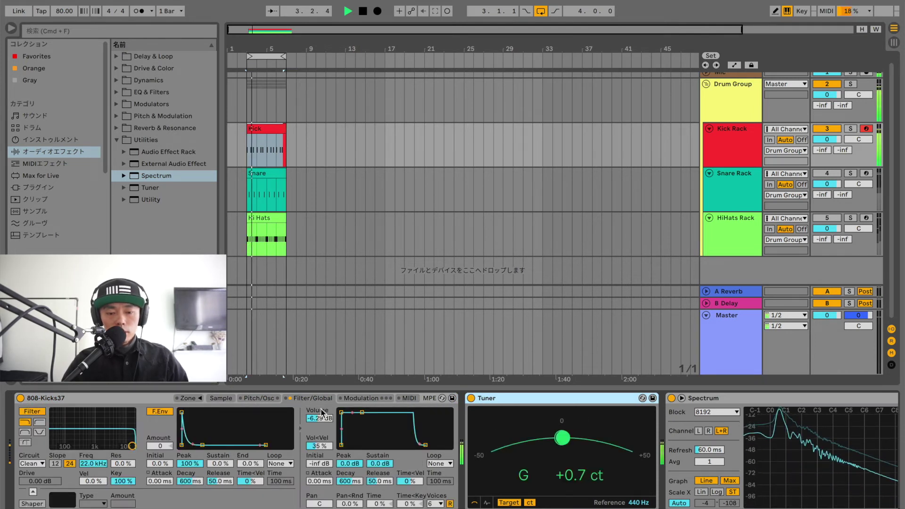
pyautogui.click(258, 399)
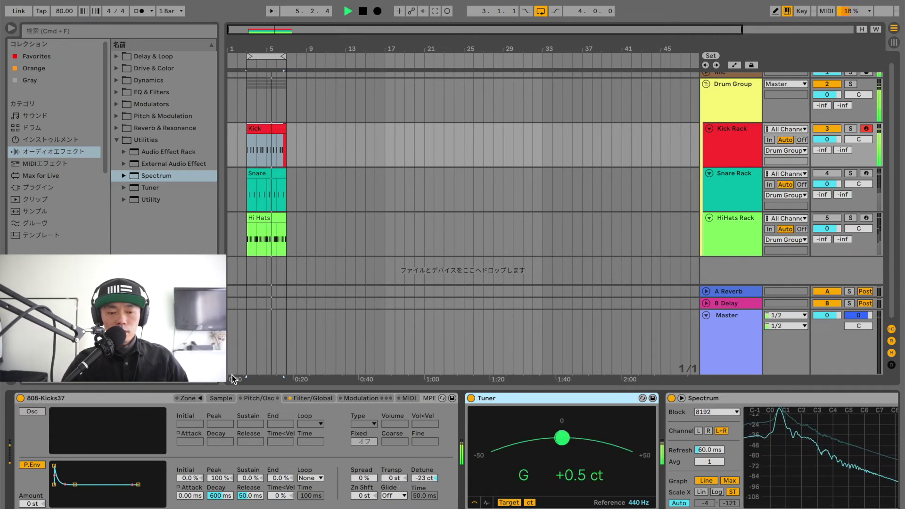
pyautogui.press('space')
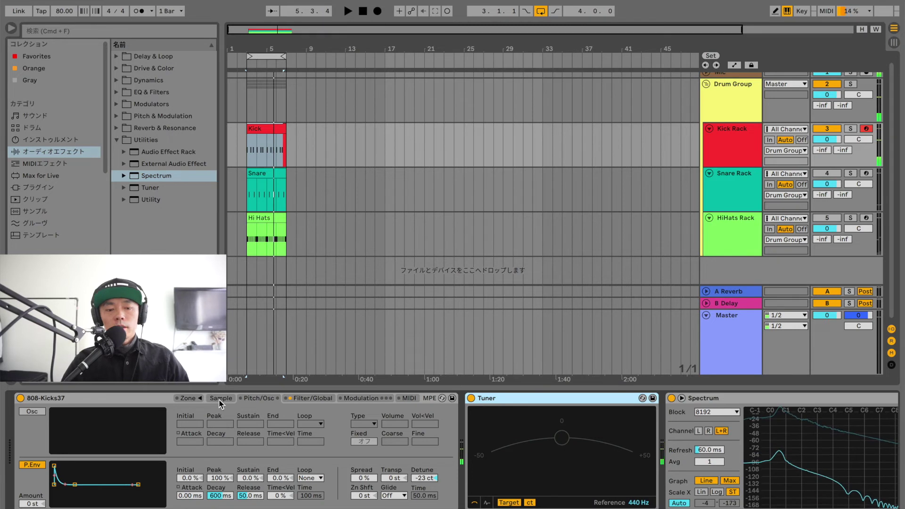
# Step: Set the root key of the 808-Kicks37 sample to G3 in Sampler
pyautogui.click(220, 399)
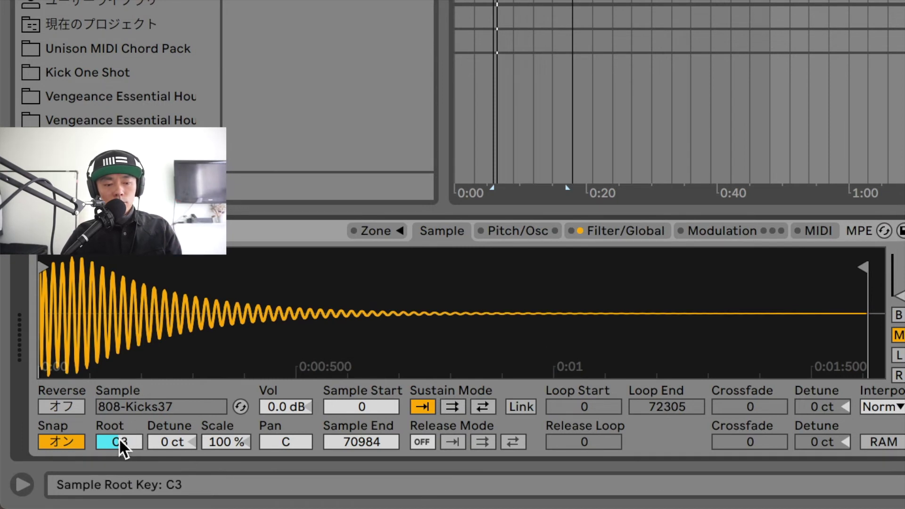
pyautogui.moveTo(119, 443); pyautogui.dragTo(119, 426)
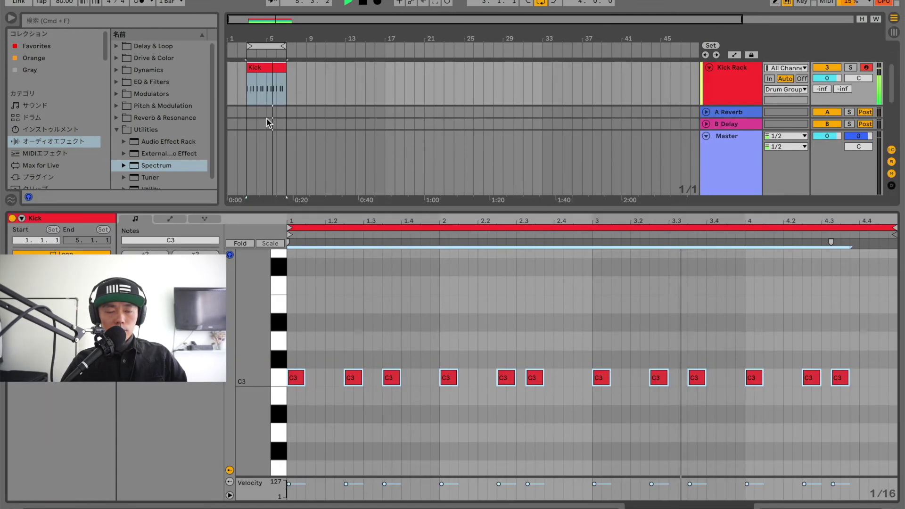
# Step: Move all notes in the Kick clip up to E3 and check the kick's pitch in Tuner
pyautogui.doubleClick(267, 119)
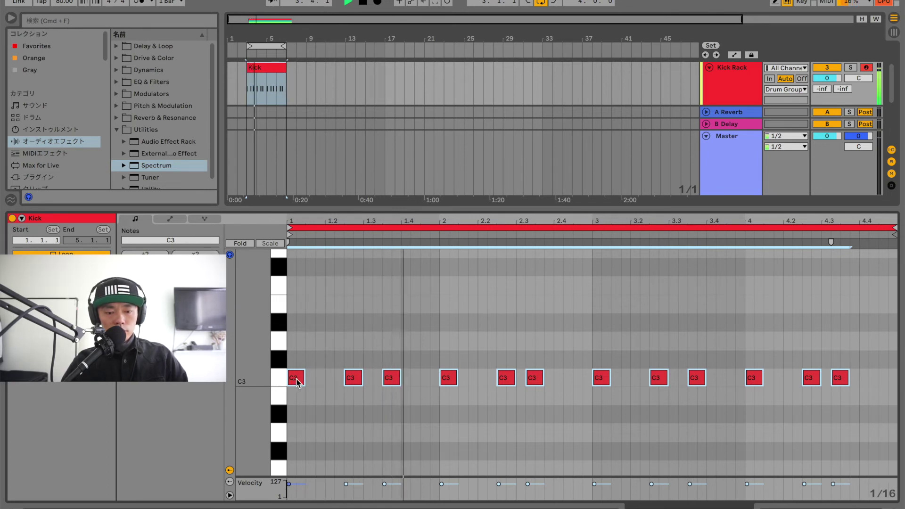
pyautogui.moveTo(297, 382); pyautogui.dragTo(294, 310)
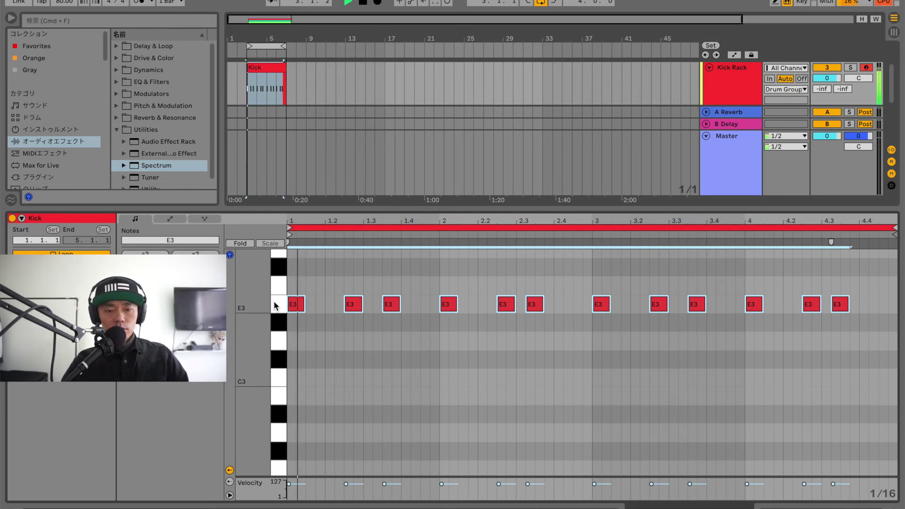
pyautogui.doubleClick(732, 72)
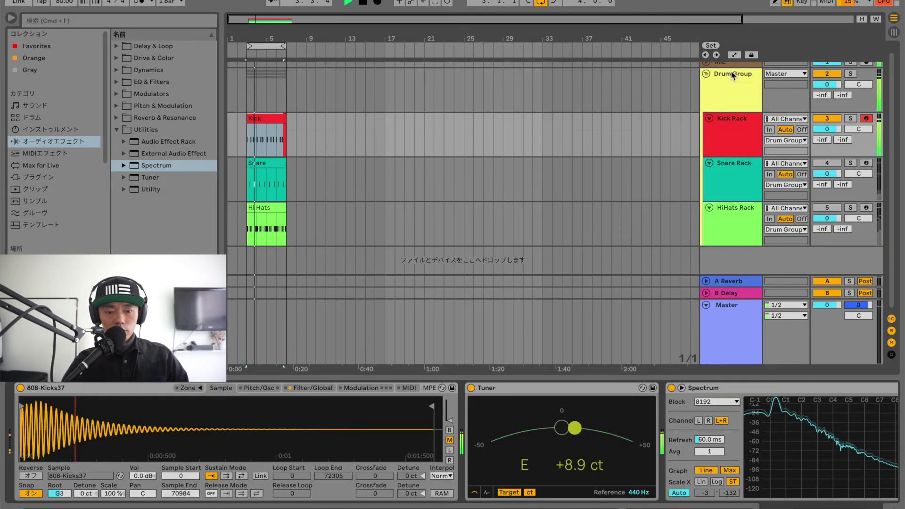